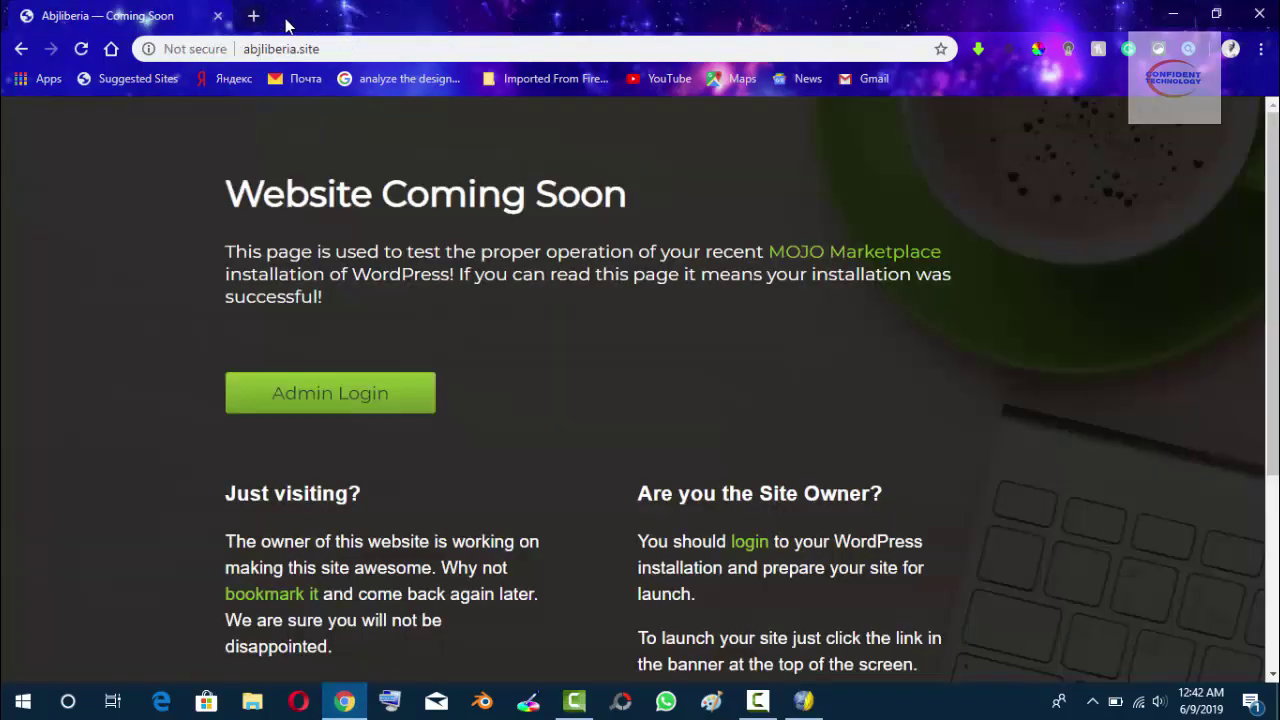
click(255, 17)
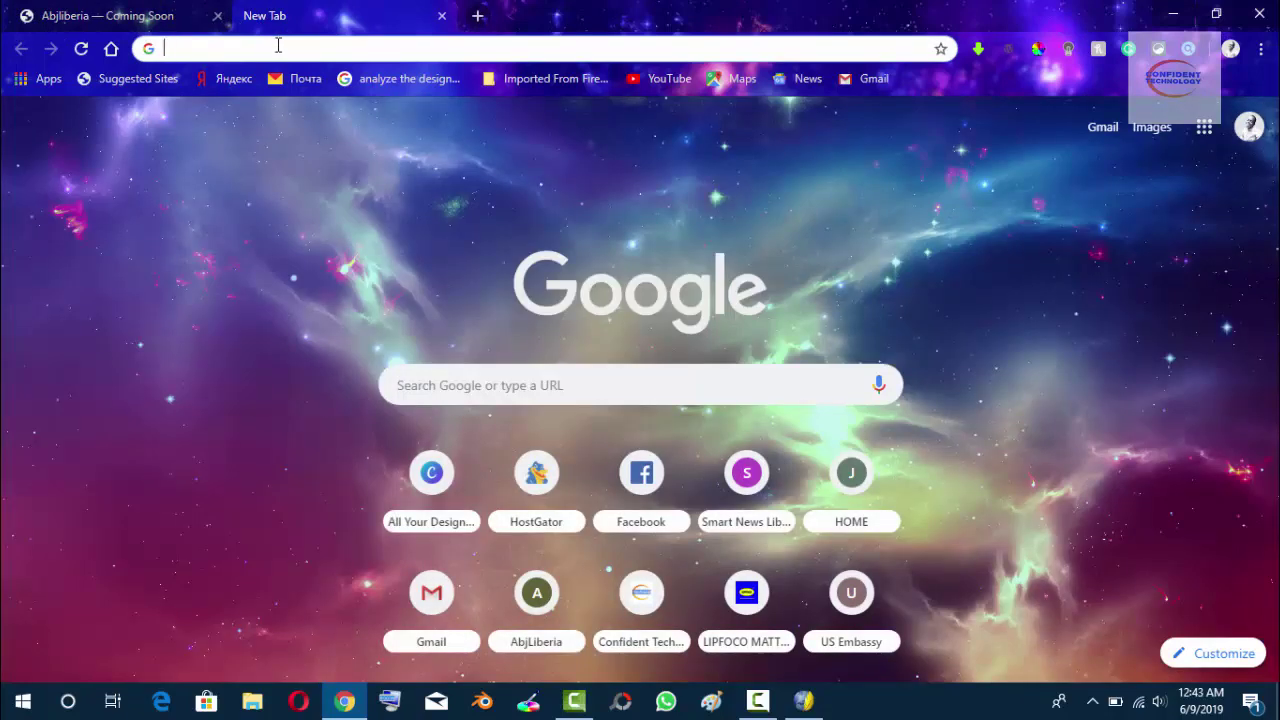
text(www.)
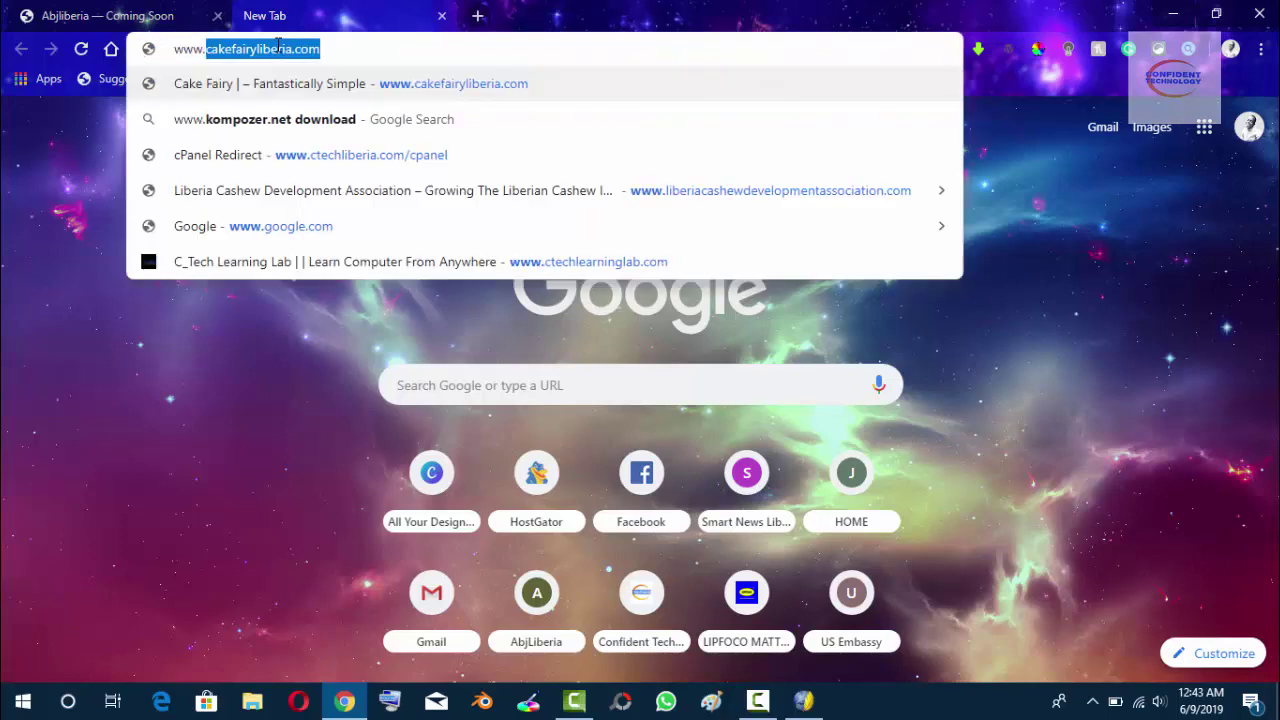
text(ctech)
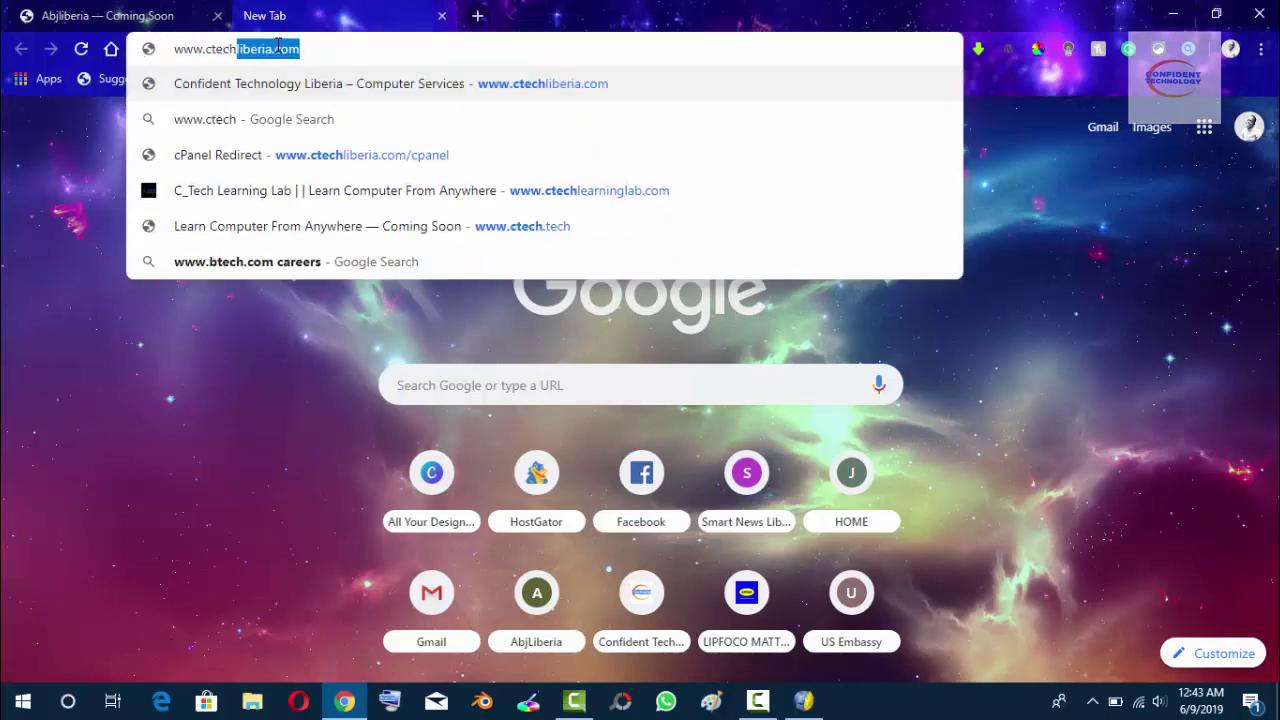
text(.tech)
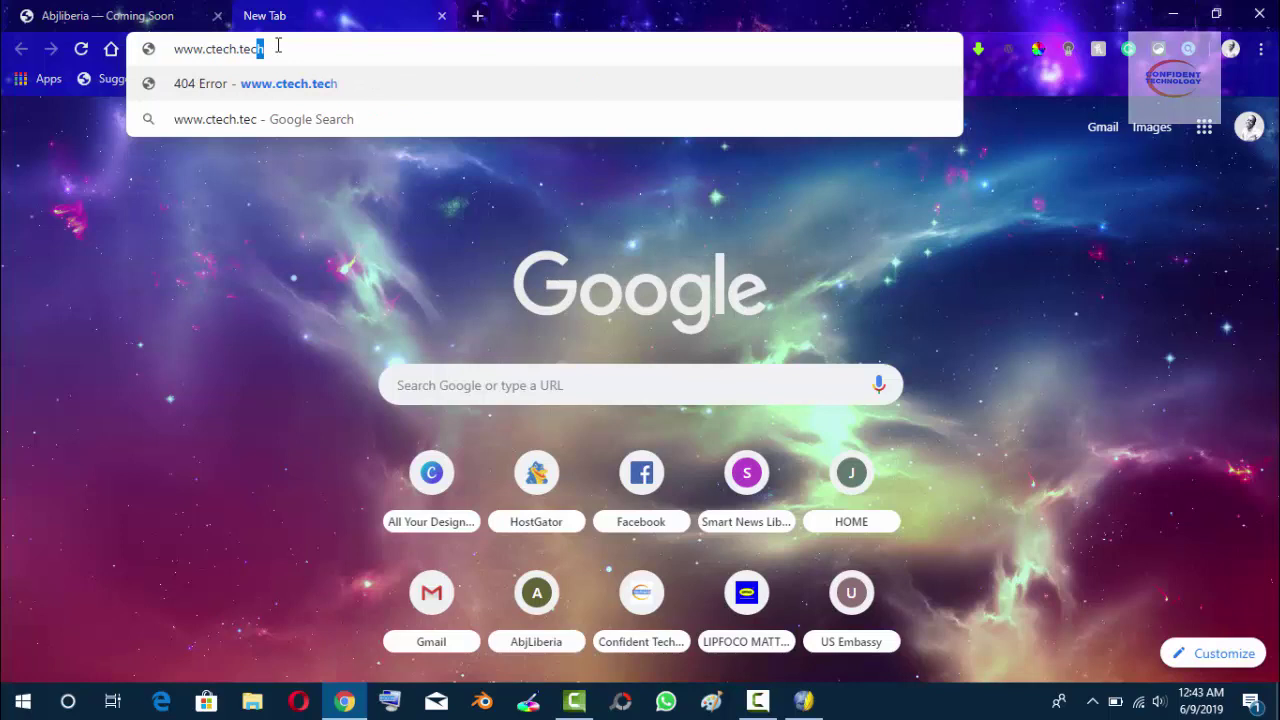
key(Return)
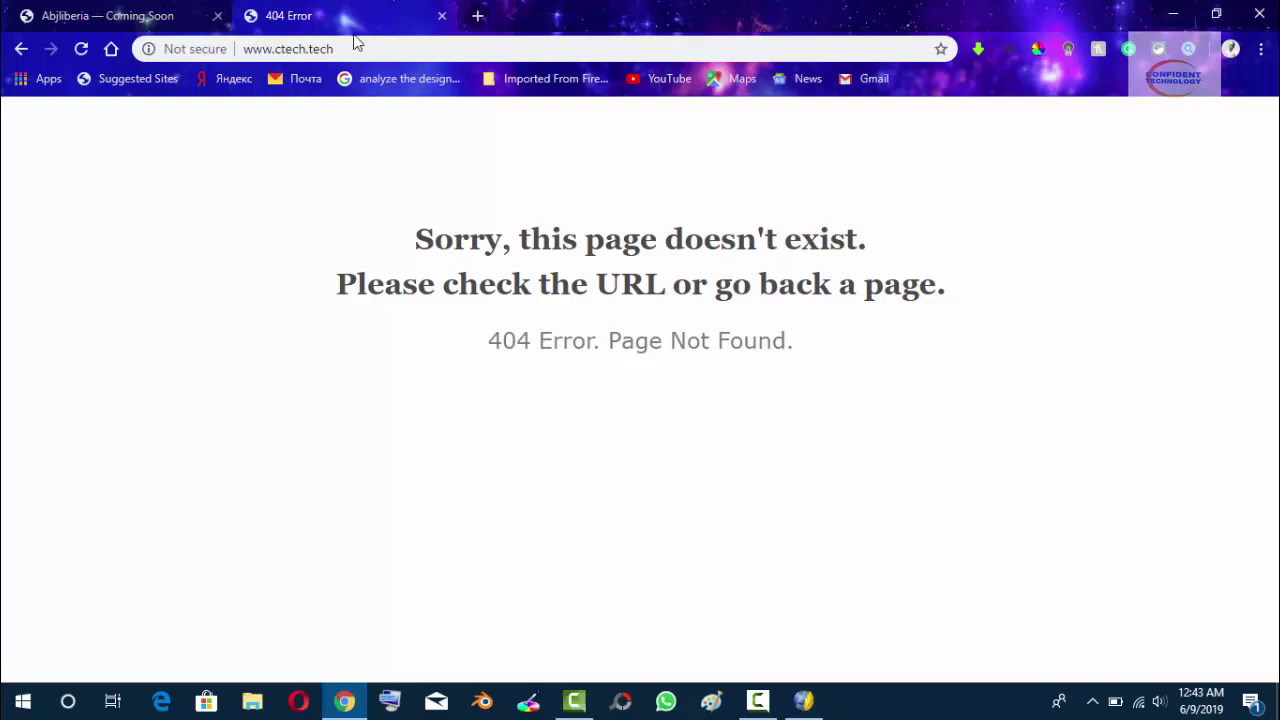
drag(349, 46, 238, 50)
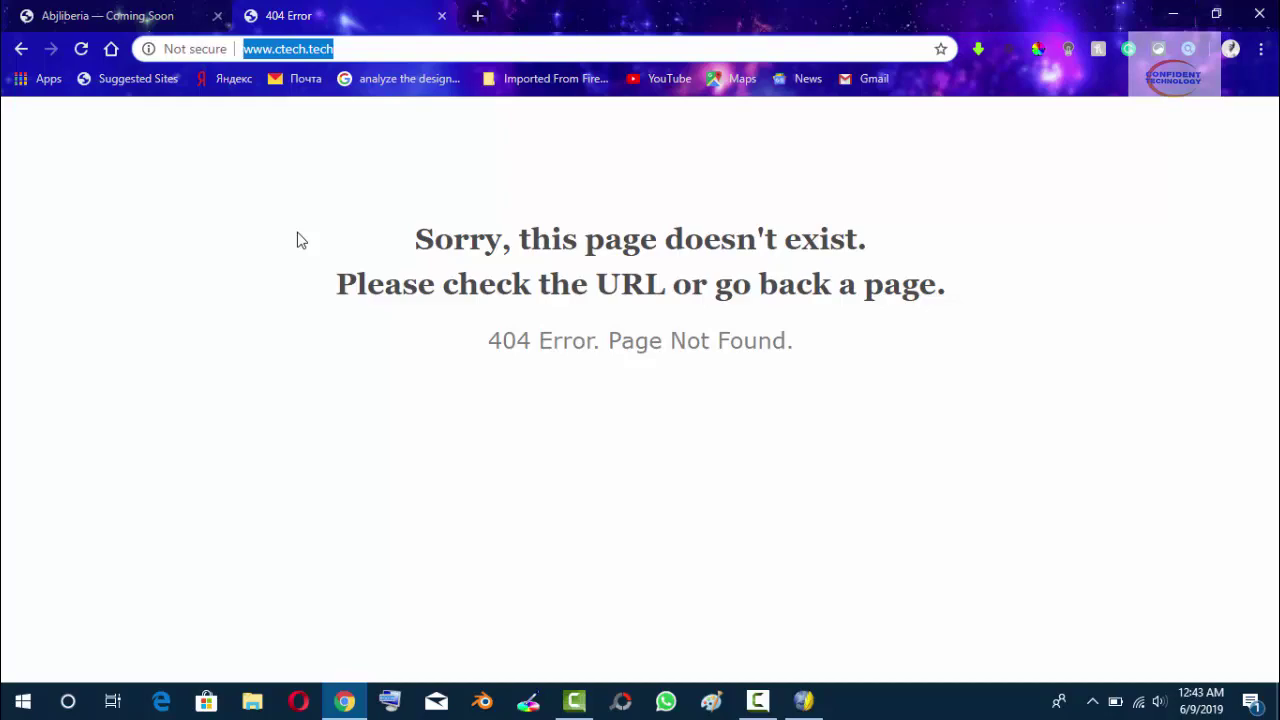
click(477, 15)
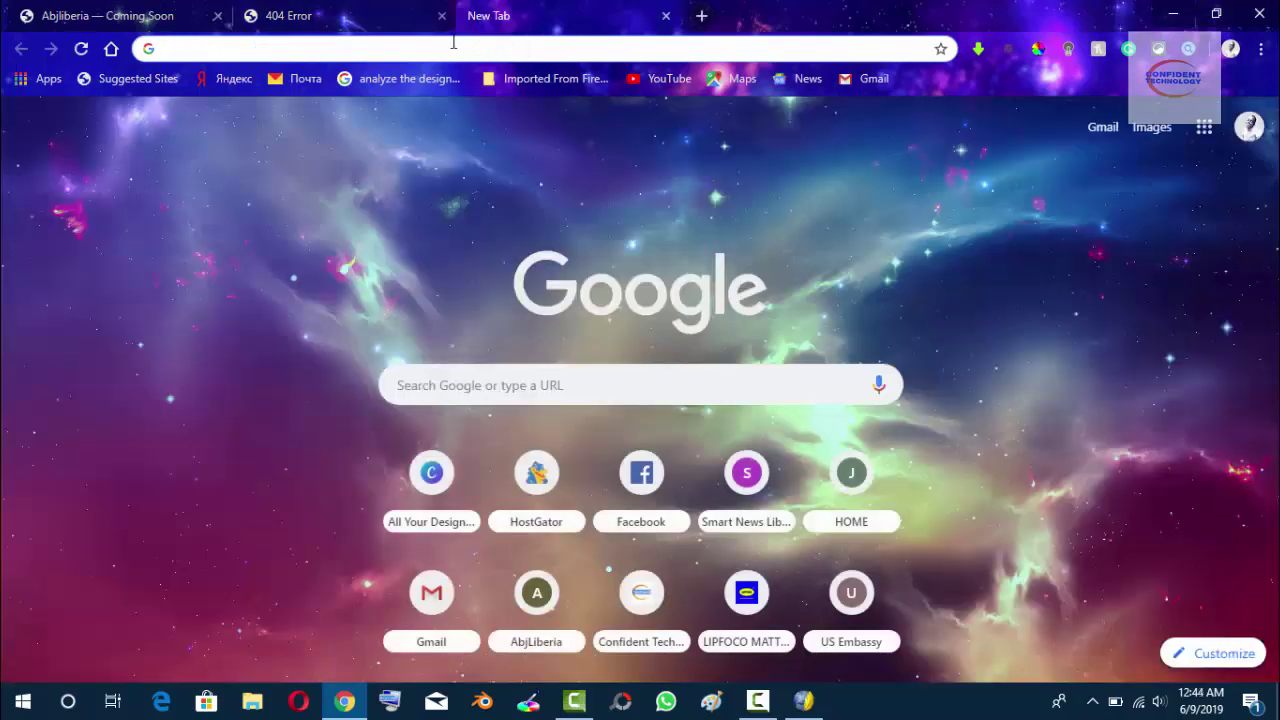
text(www.)
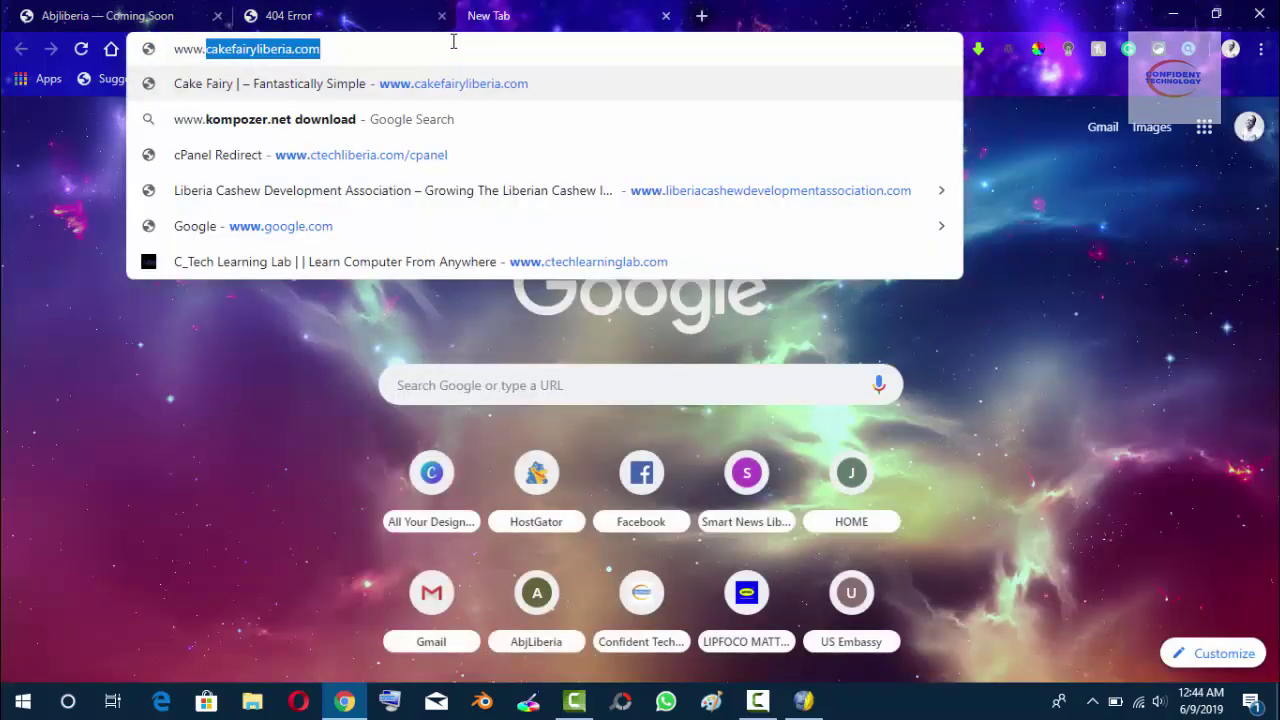
text(ctech)
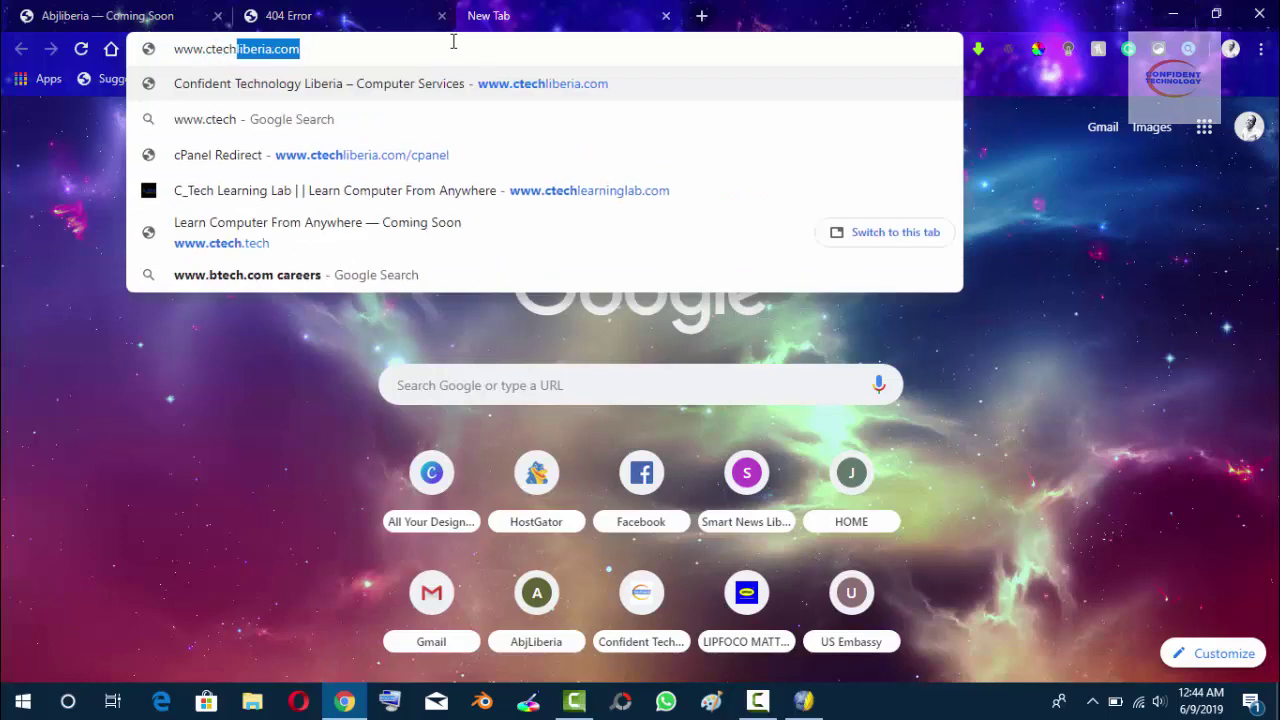
key(Down)
key(Down)
key(Return)
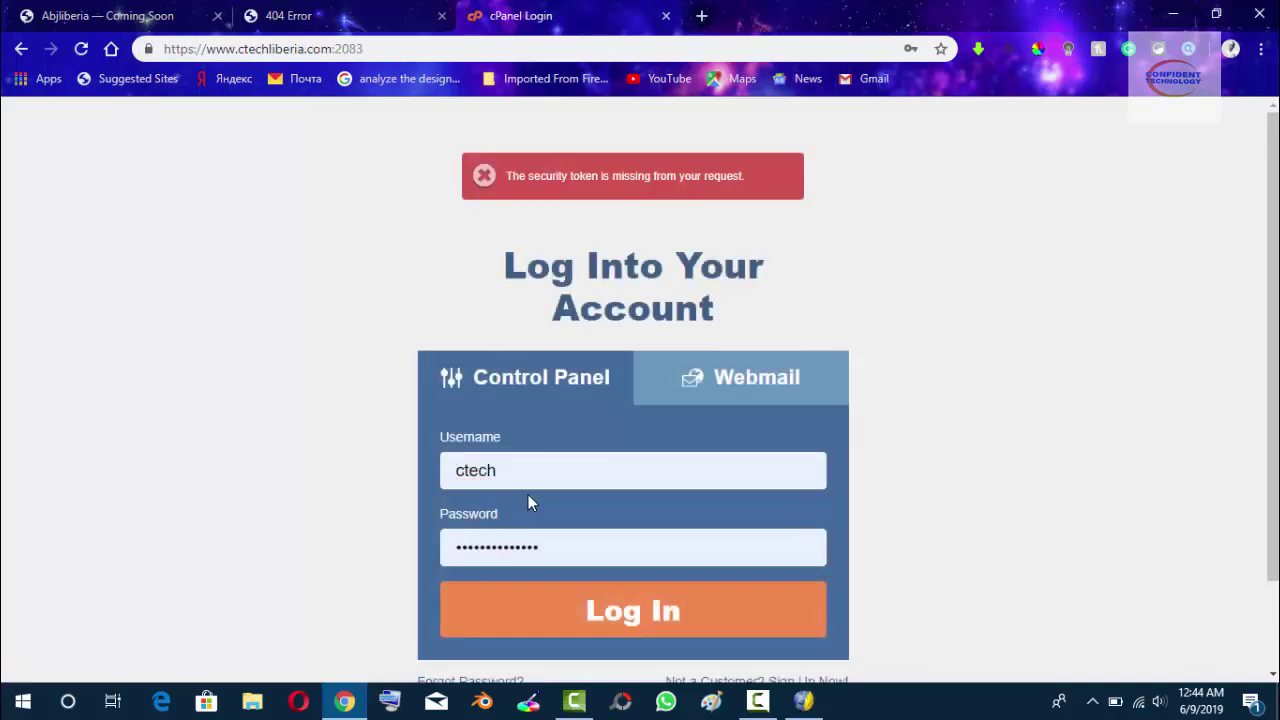
click(615, 609)
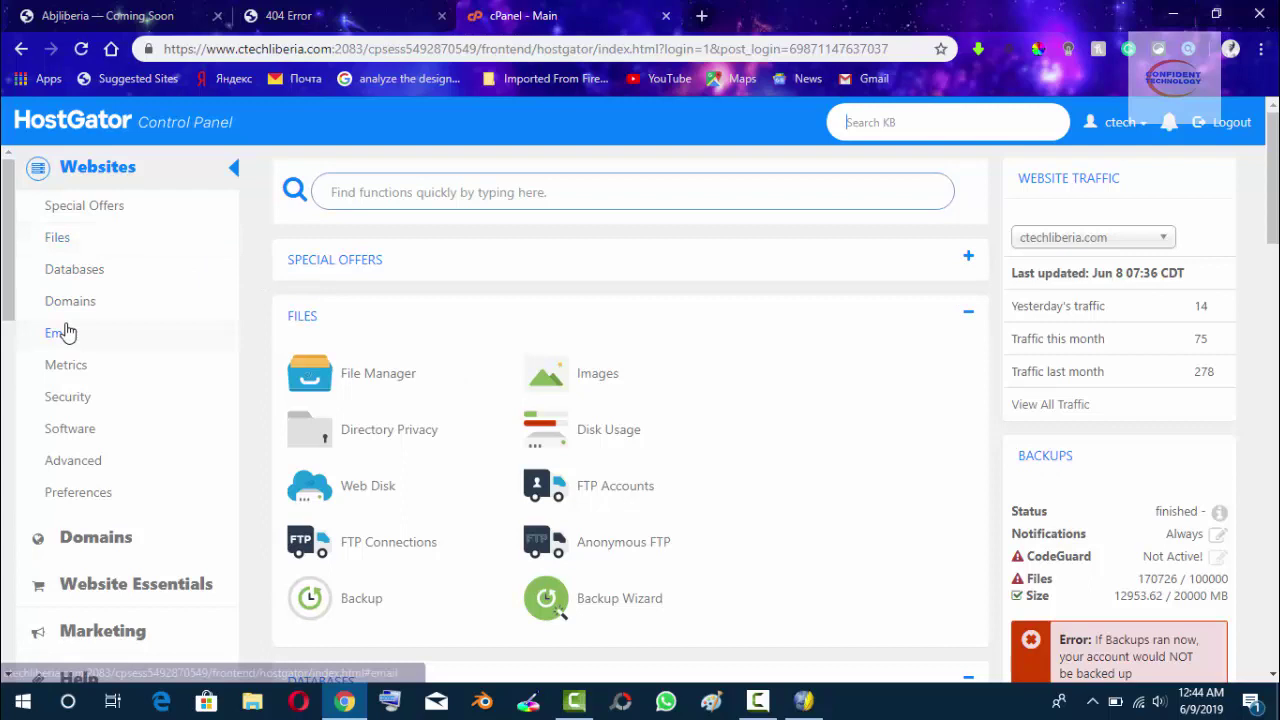
Find QuickInstall among the software tools and open the Joomla installer from its One-Click Installs.
click(452, 193)
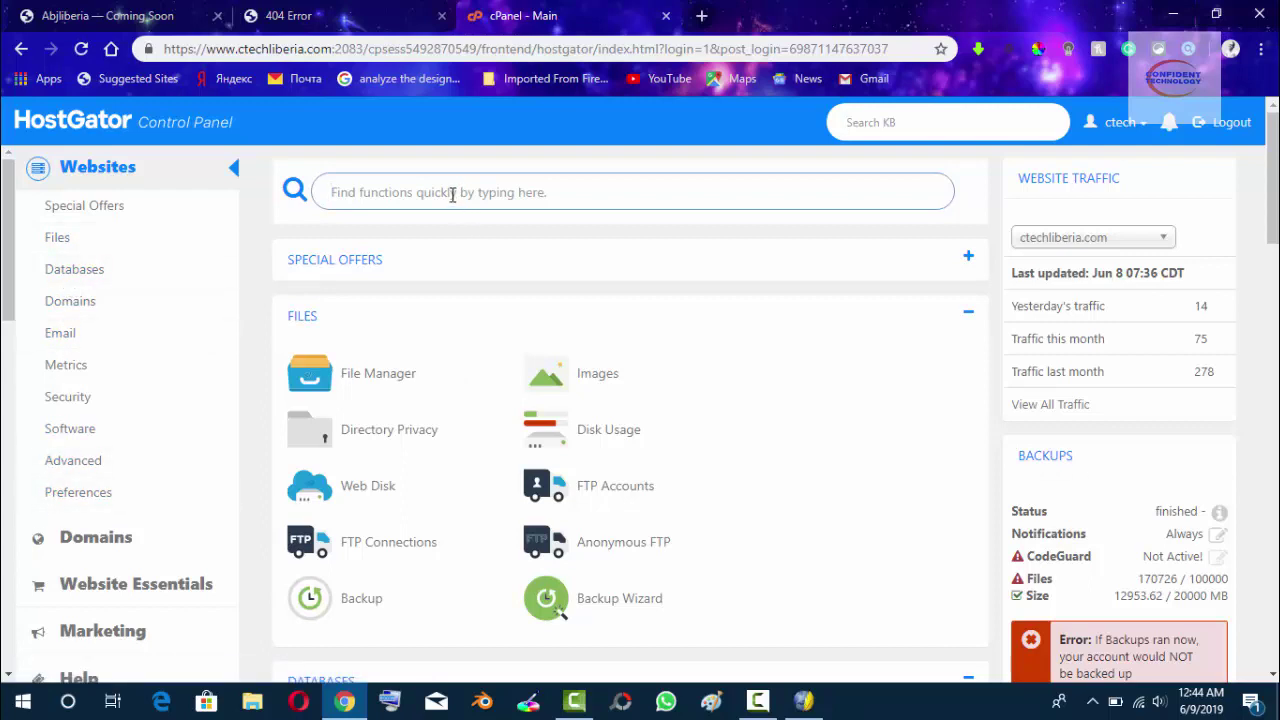
click(70, 429)
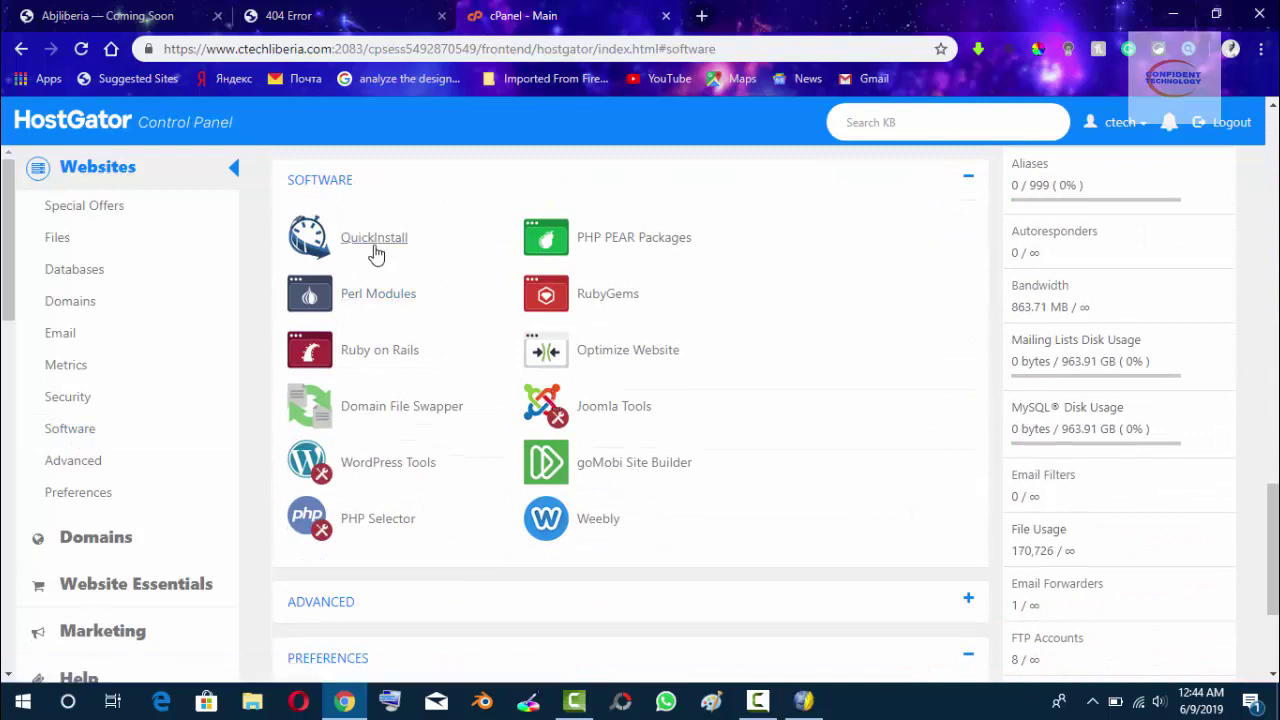
click(375, 250)
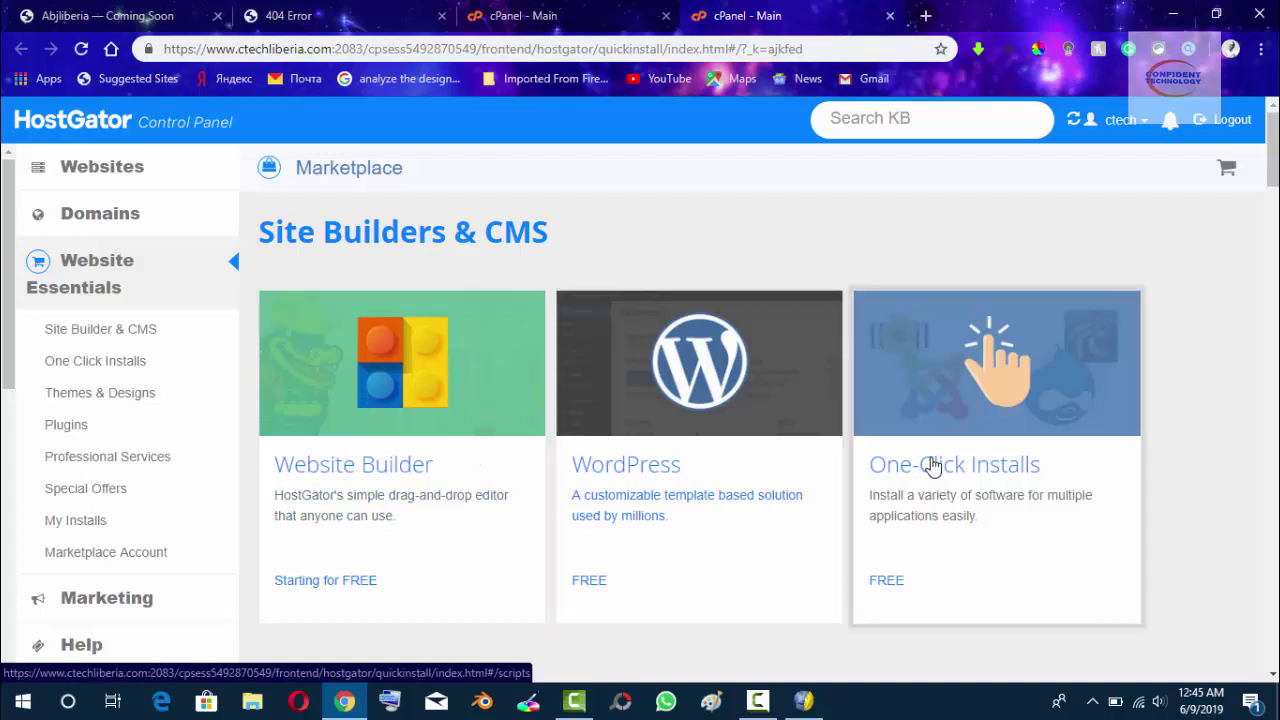
click(977, 421)
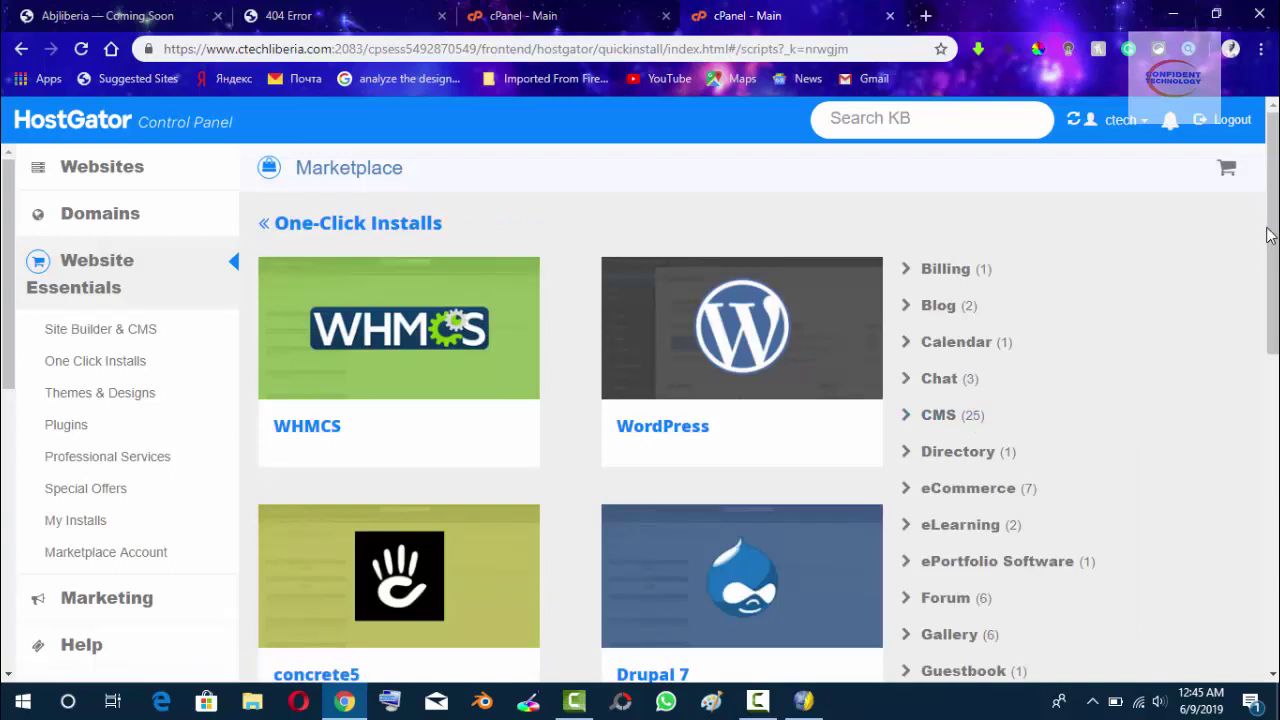
scroll(1272, 235, down, 1)
scroll(1272, 235, down, 4)
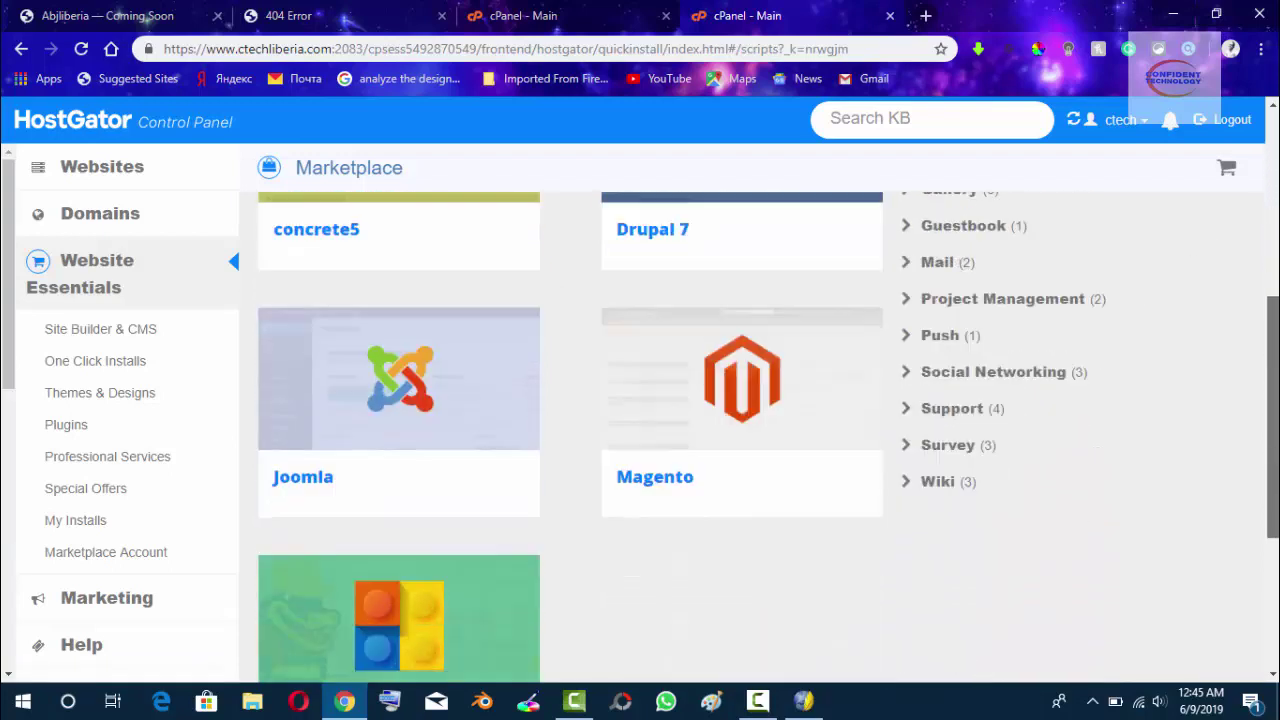
click(304, 465)
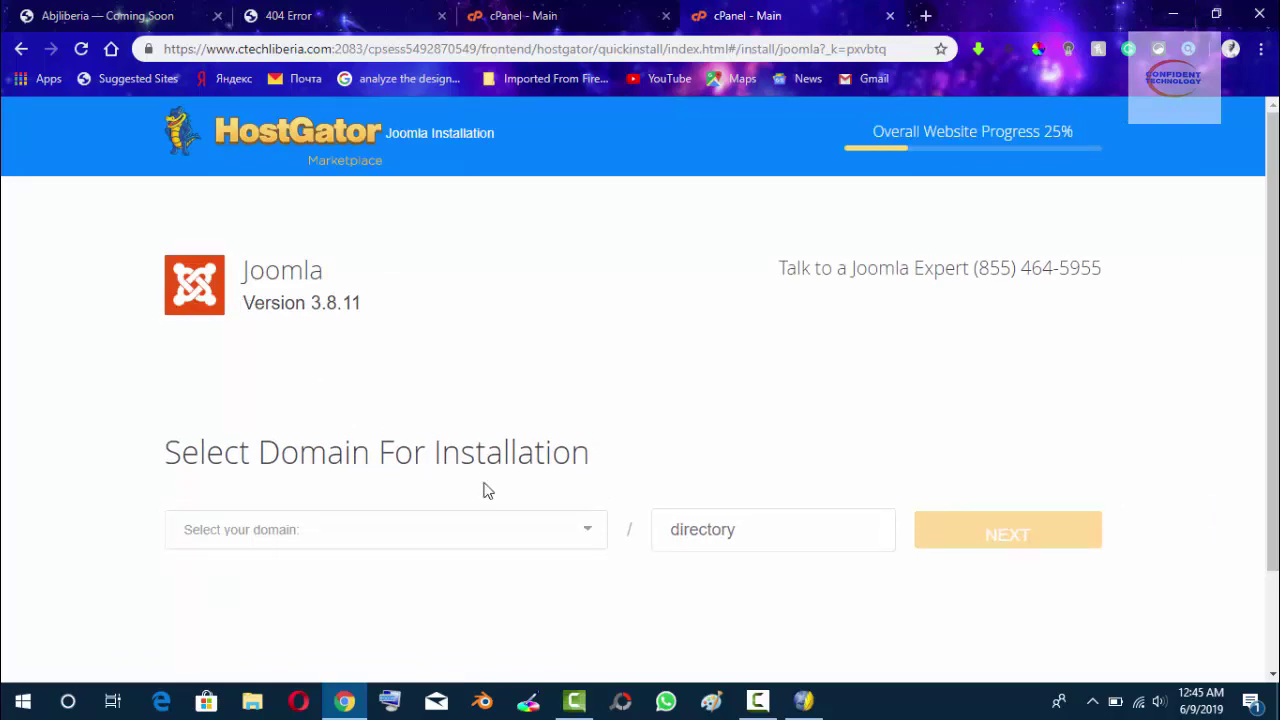
Select ctech.tech as the domain for the Joomla installation and proceed to the install settings.
click(587, 533)
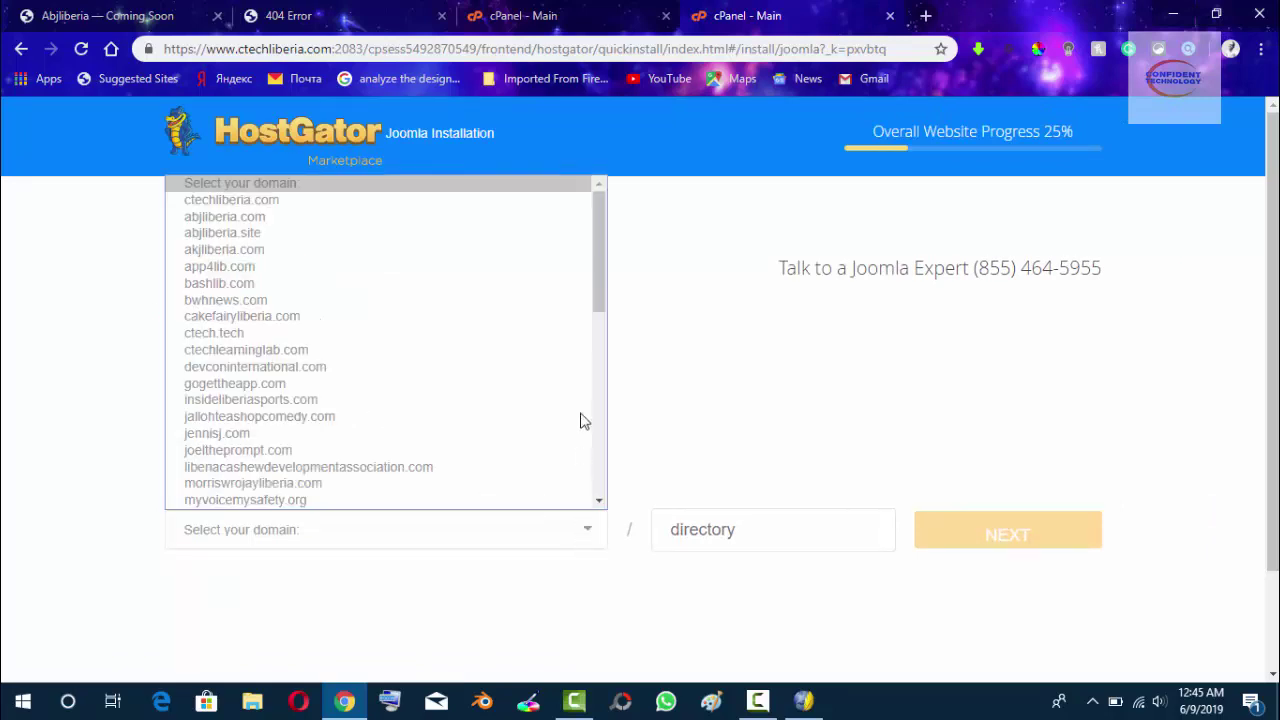
mouse_move(599, 301)
mouse_down()
mouse_move(599, 453)
mouse_move(594, 280)
mouse_up()
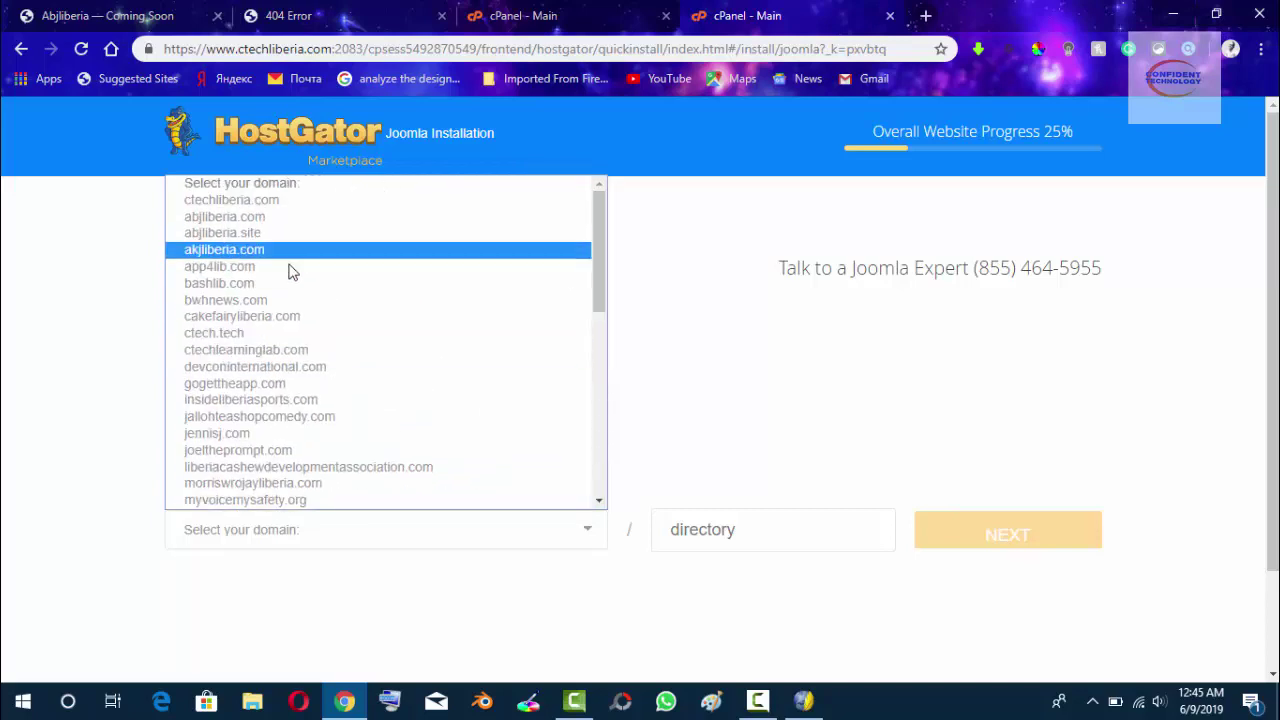
click(211, 335)
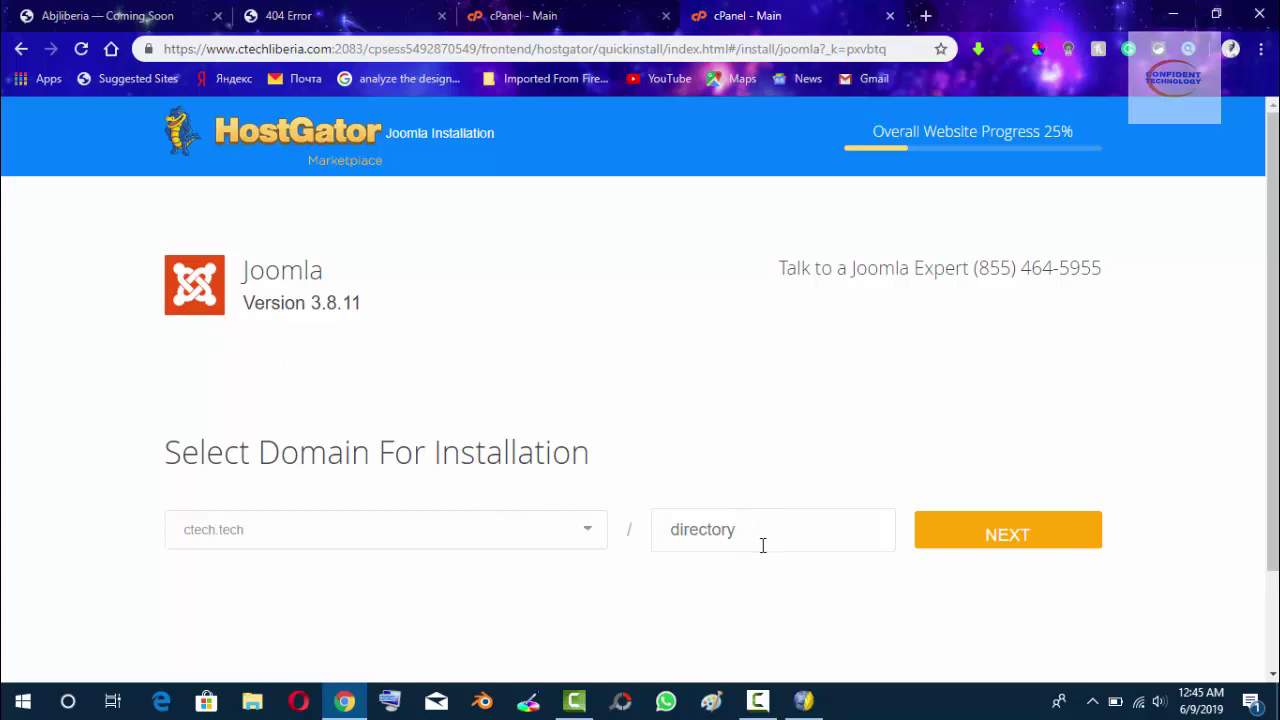
click(1034, 539)
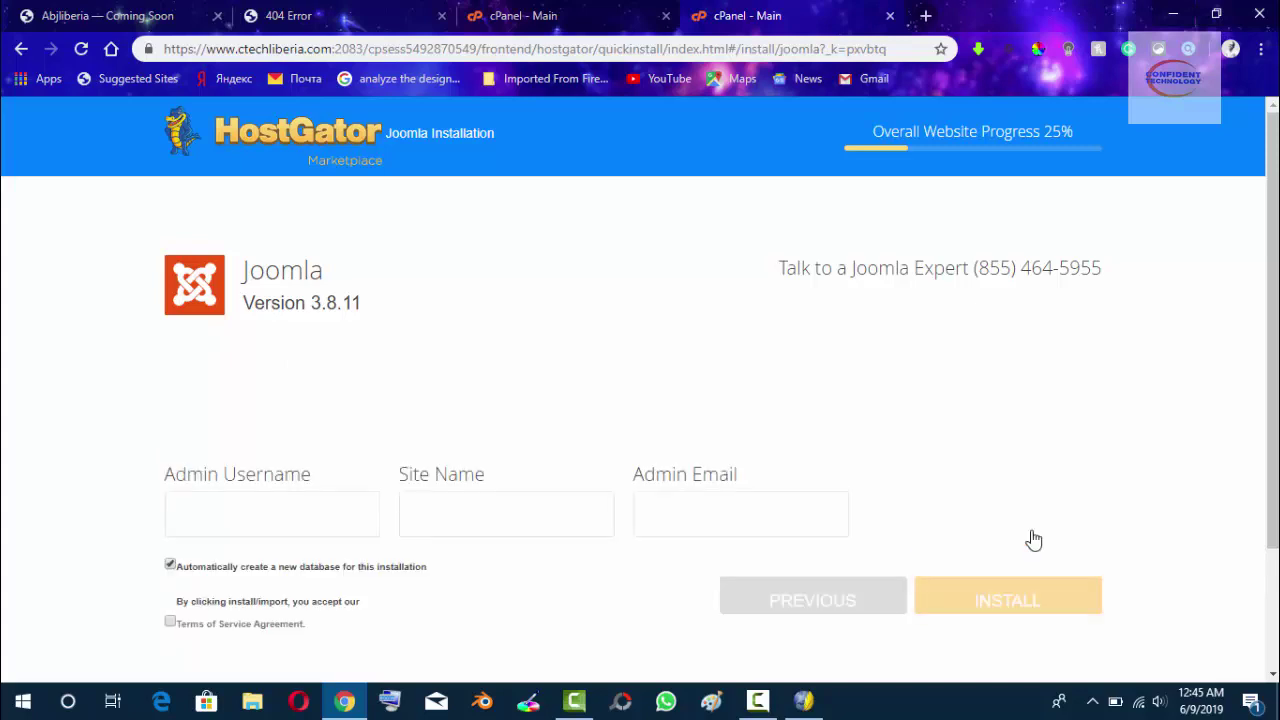
click(297, 526)
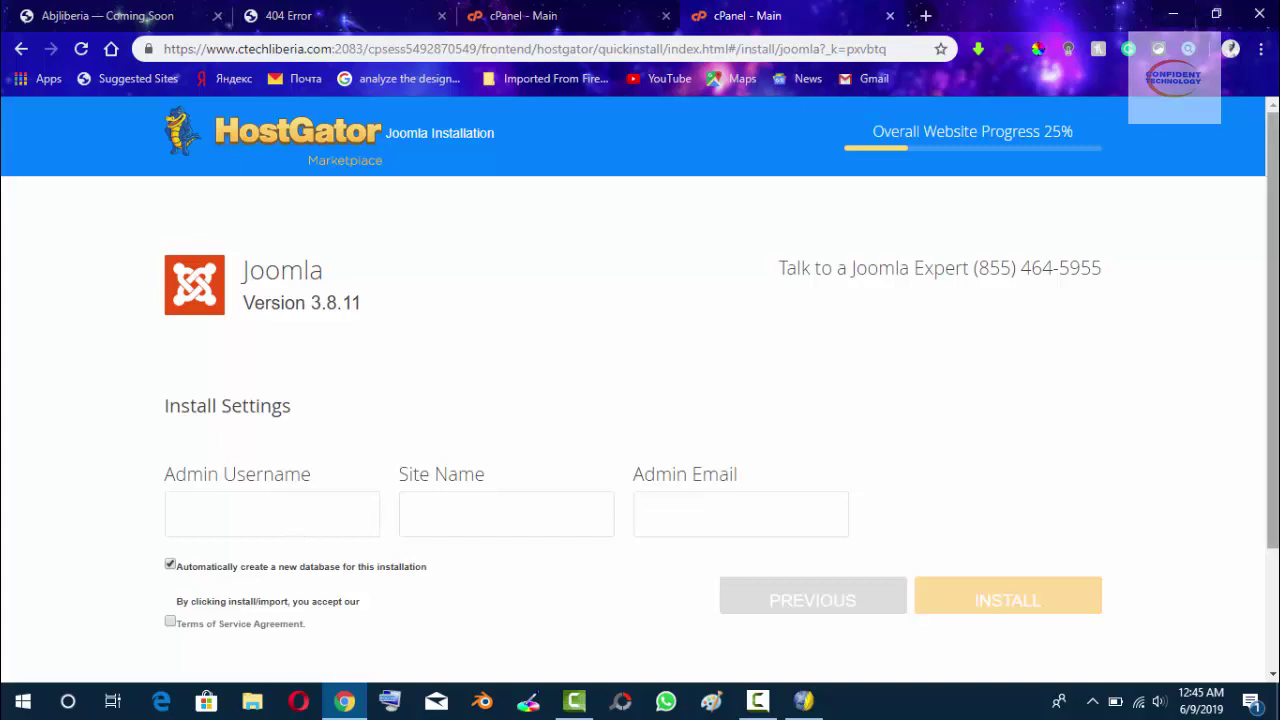
scroll(1026, 426, down, 1)
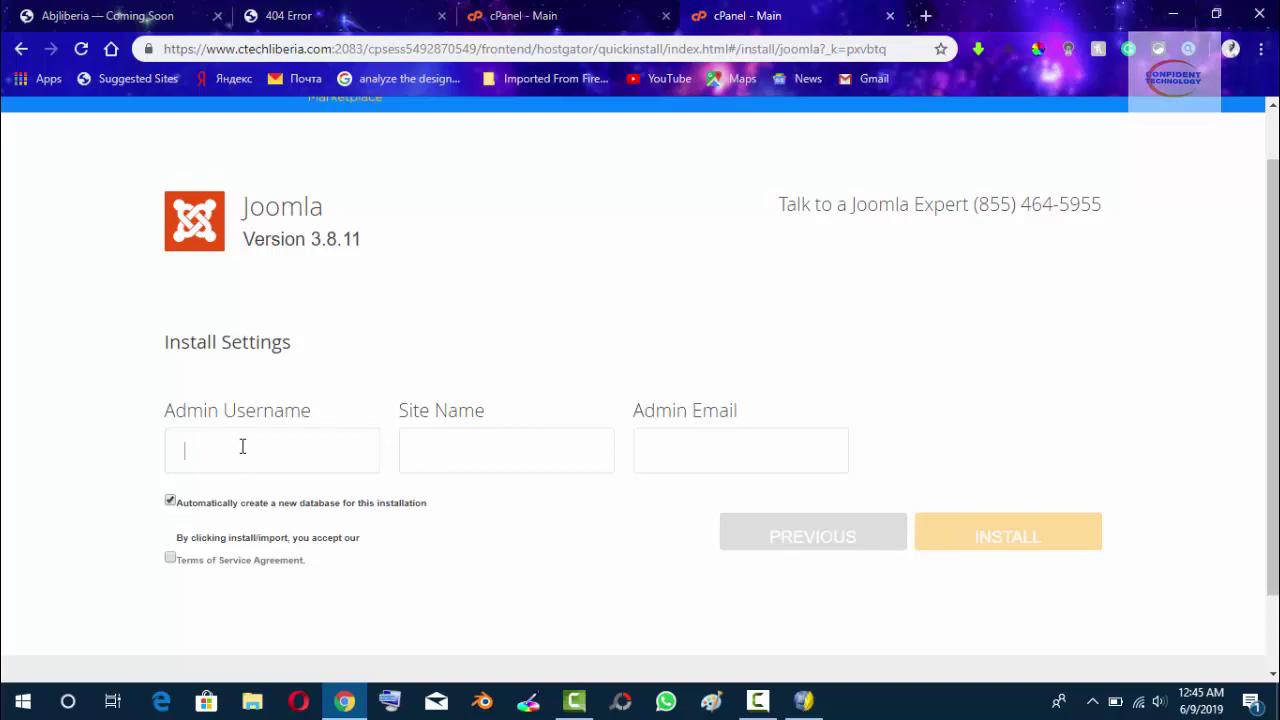
text(Webb)
key(BackSpace)
key(BackSpace)
key(BackSpace)
key(BackSpace)
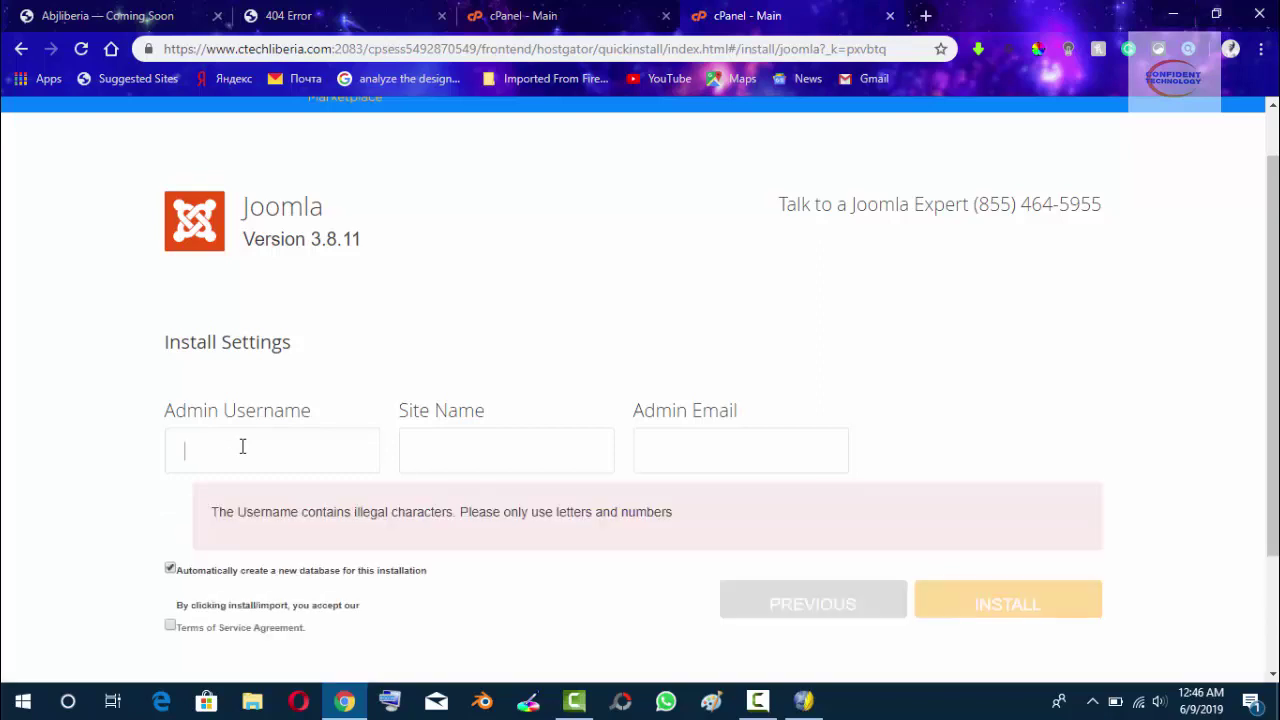
Fill in the install settings with admin username "Database Liberia", site name "database" and the administrator's e-mail.
text(Database)
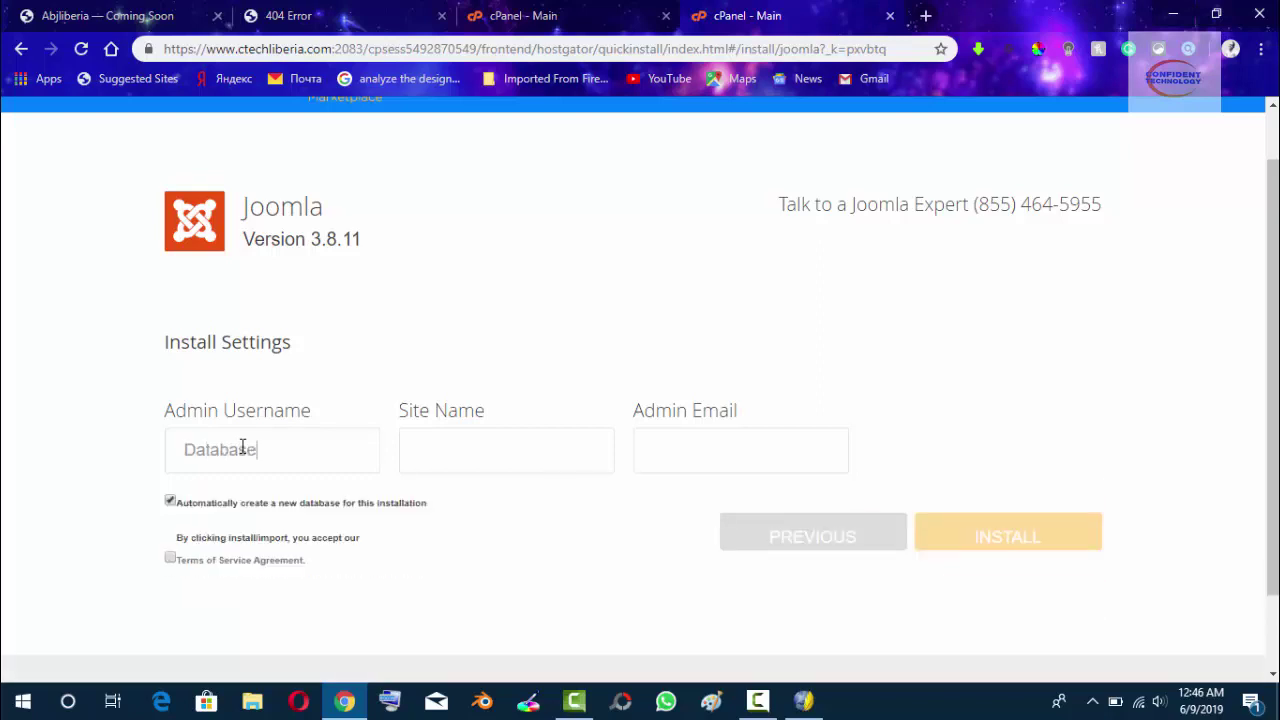
text( Liber)
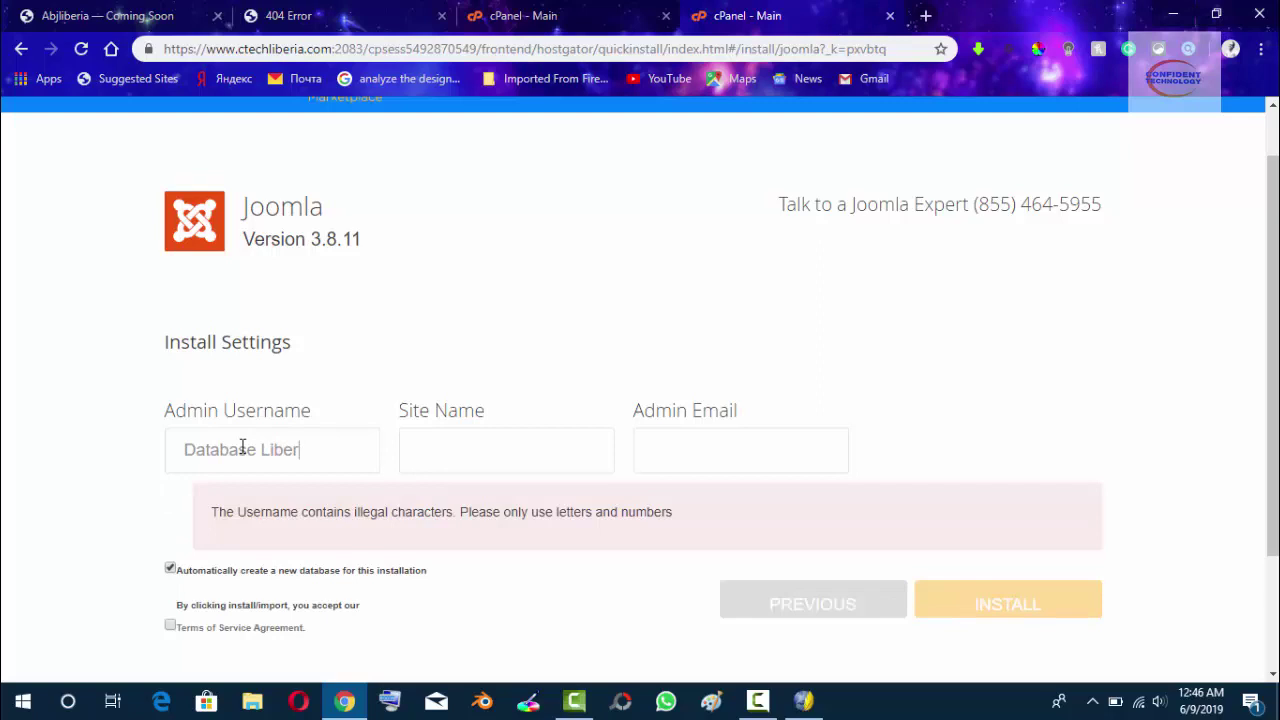
text(ia)
text(databas)
text(e)
click(734, 450)
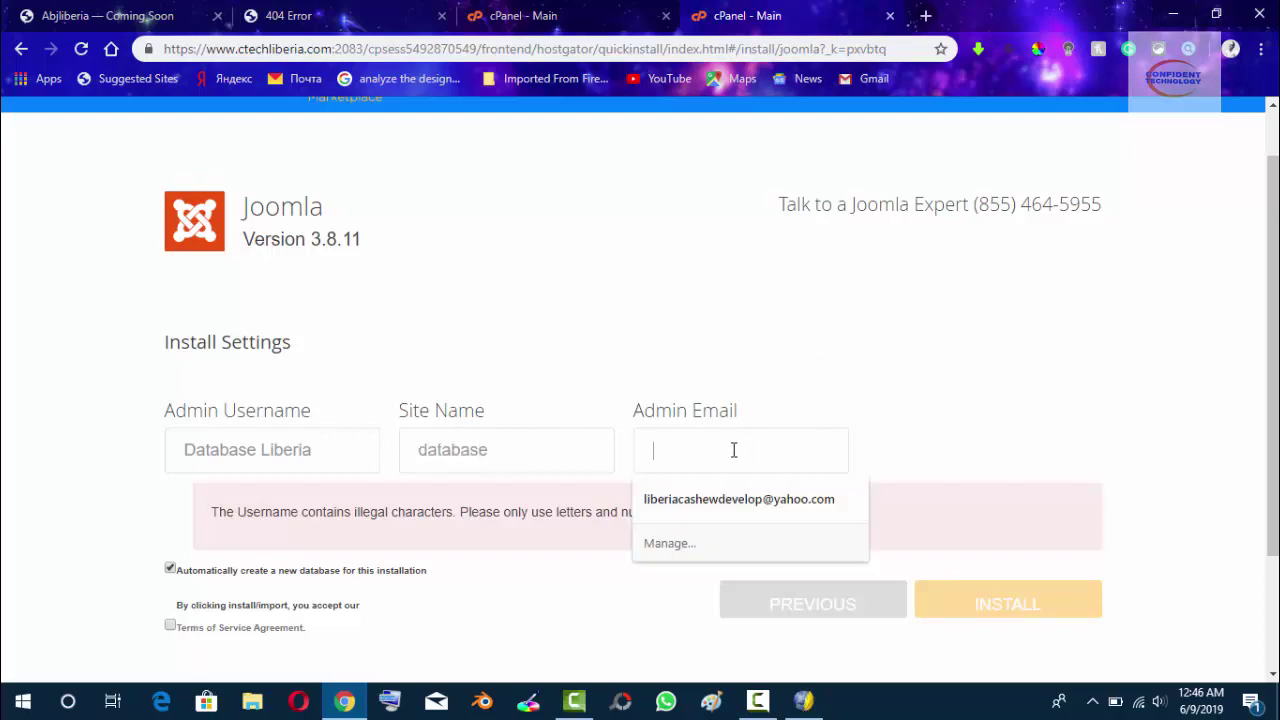
text(thi)
click(727, 497)
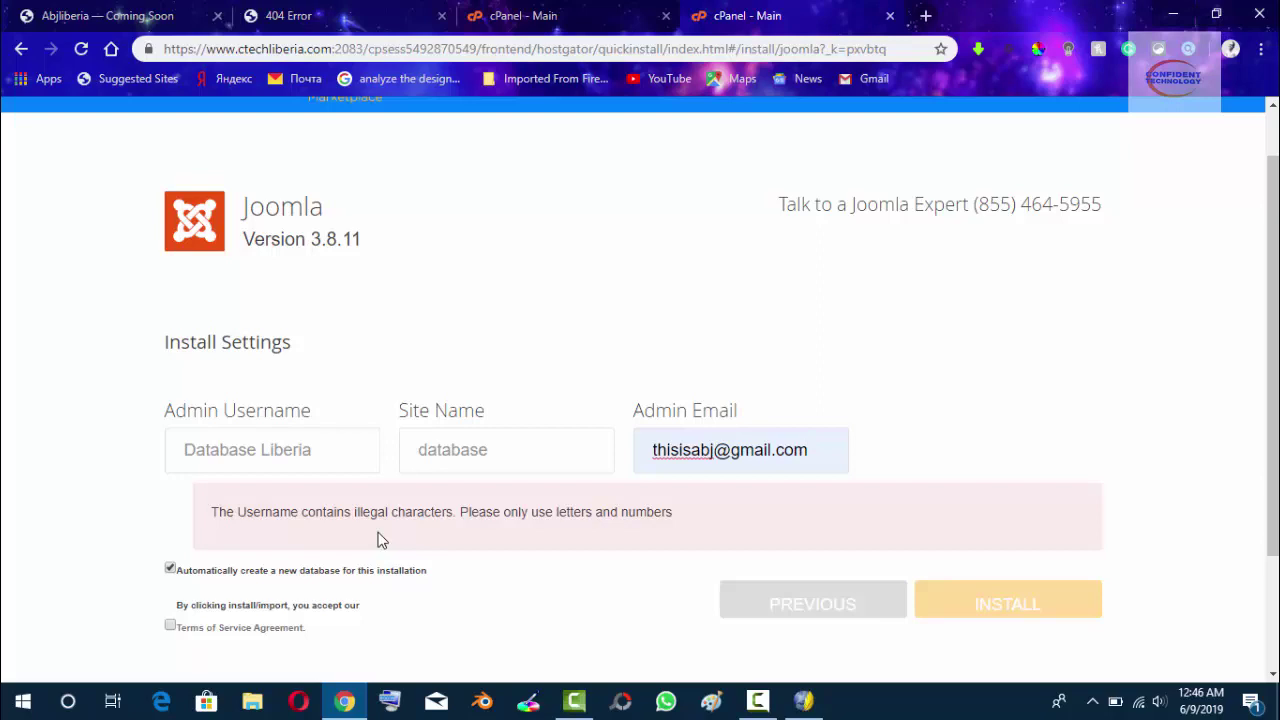
Correct the admin username to "databaseliberia" in lowercase without a space, and accept the Terms of Service Agreement.
click(193, 449)
key(BackSpace)
text(d)
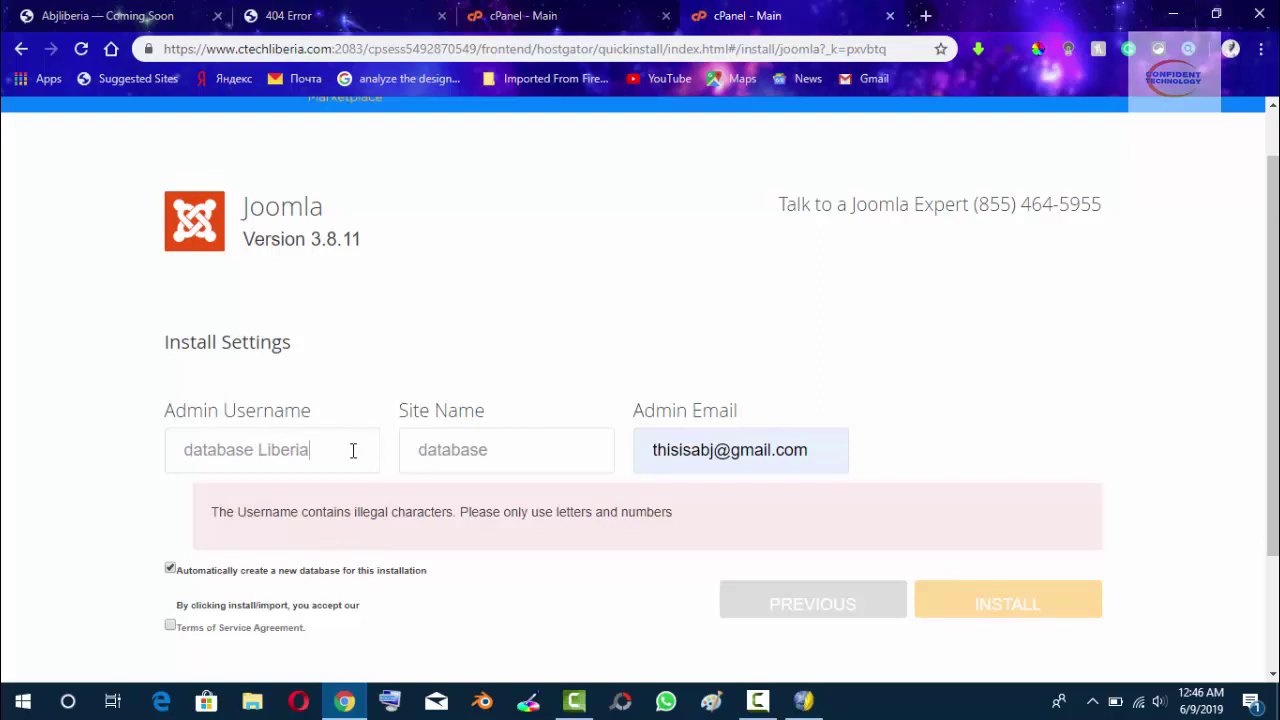
click(170, 625)
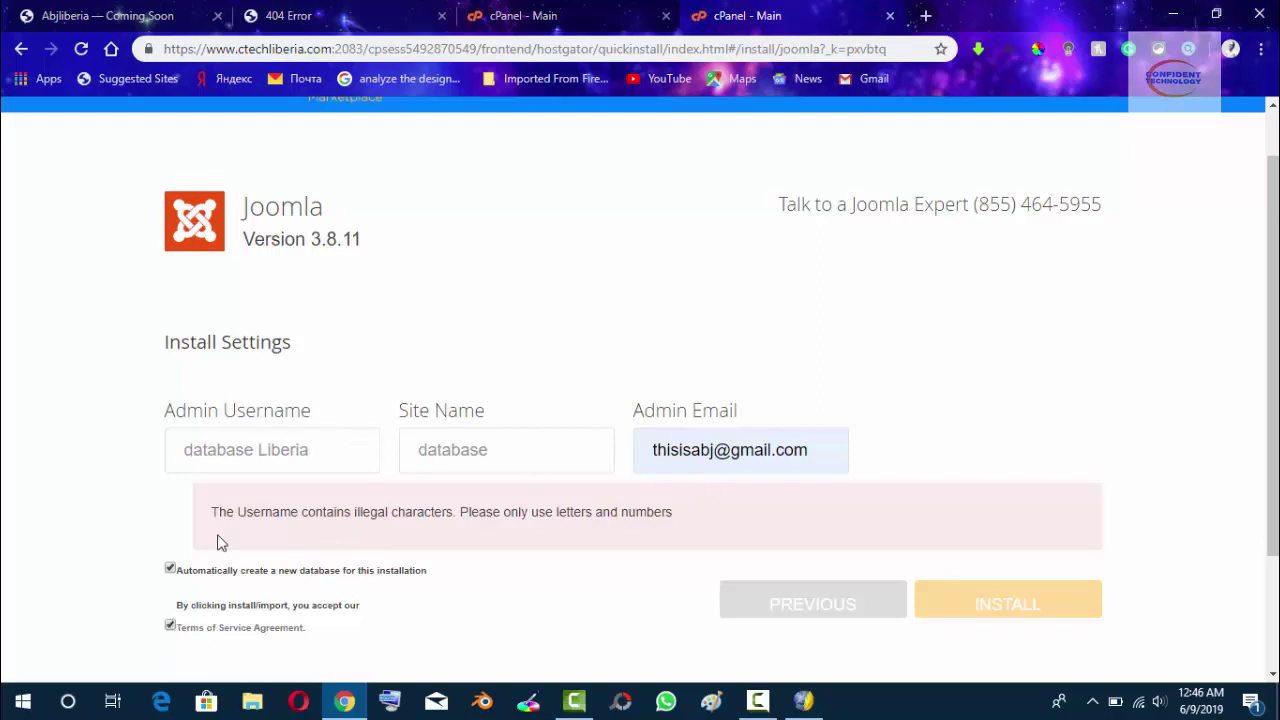
click(260, 453)
key(BackSpace)
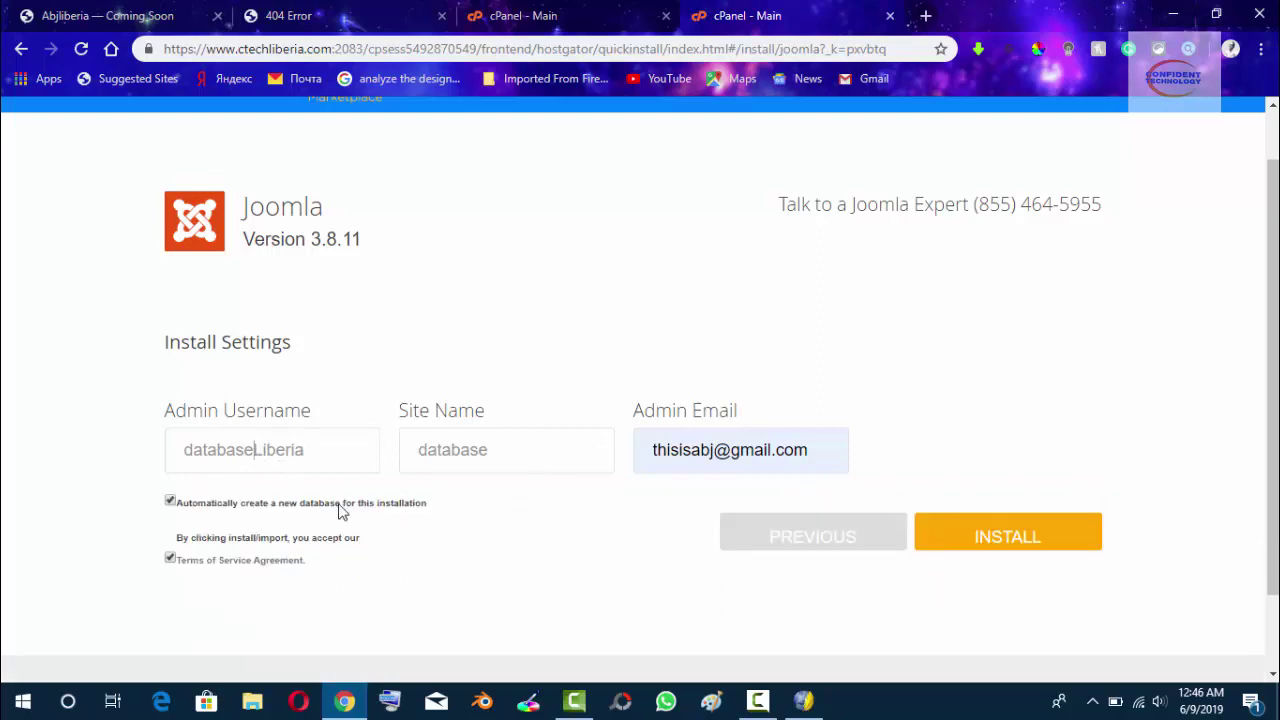
key(BackSpace)
text(l)
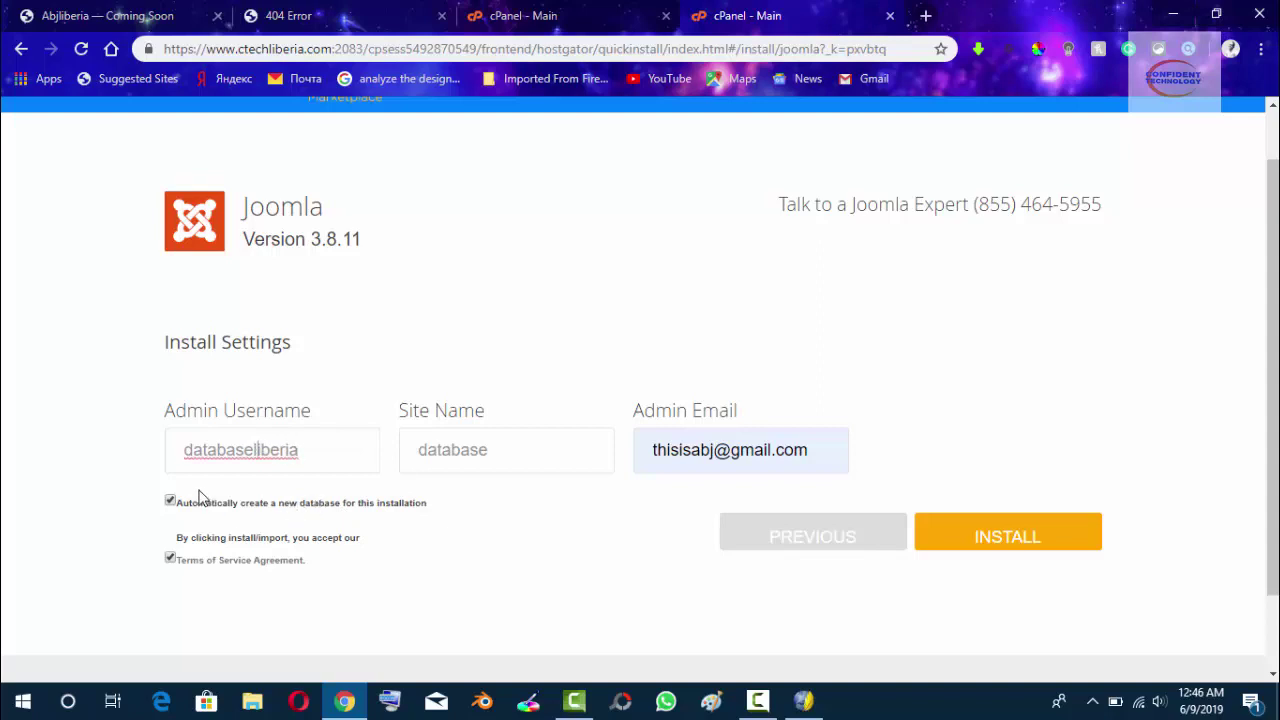
drag(202, 455, 314, 450)
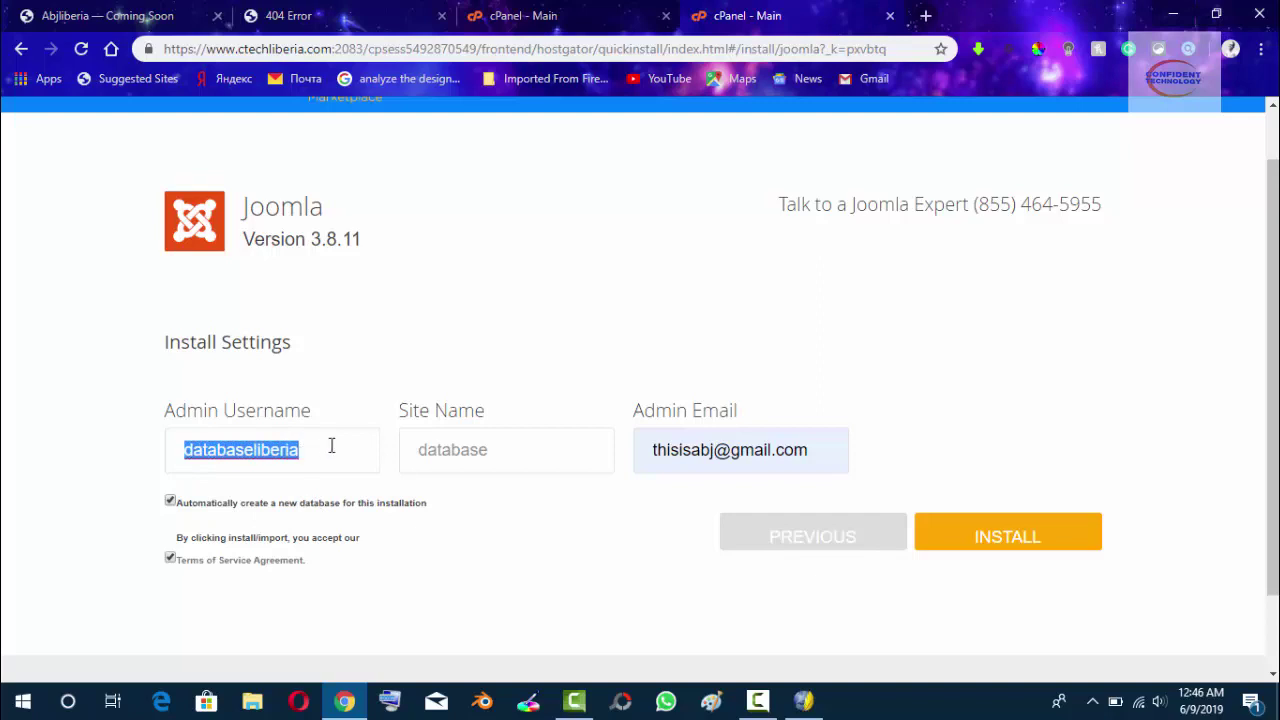
click(436, 450)
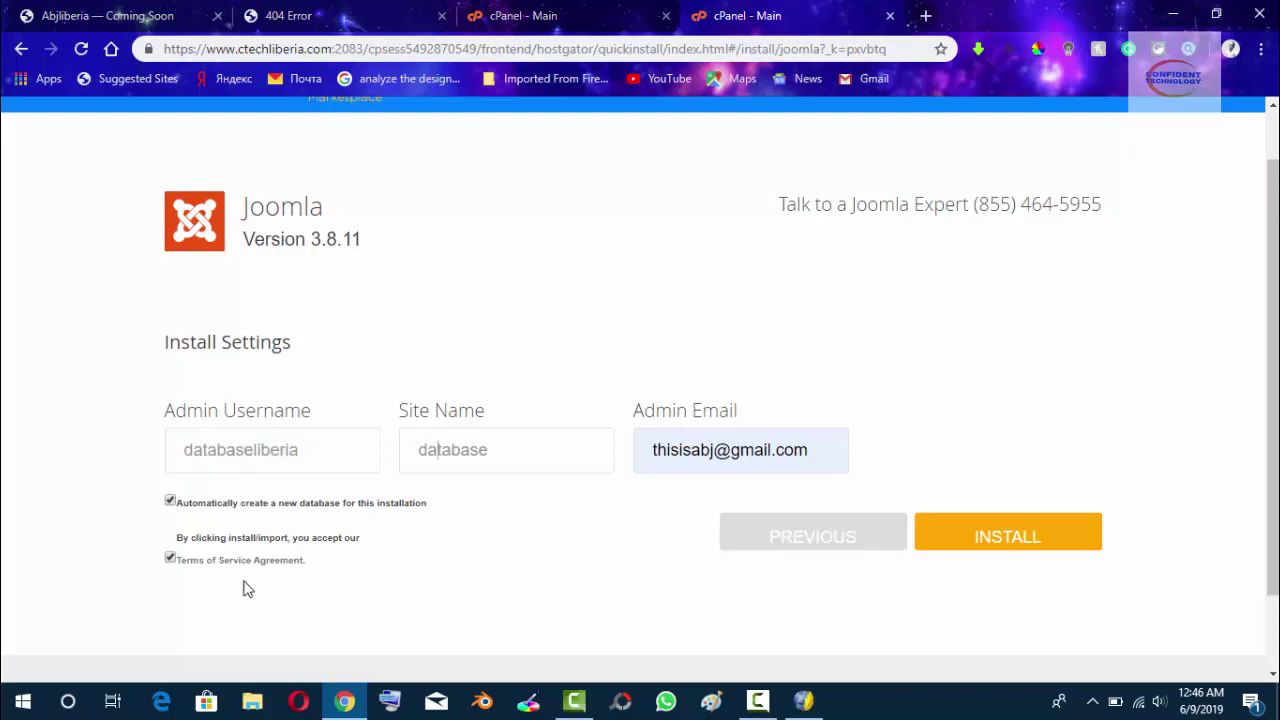
click(654, 450)
drag(666, 450, 809, 441)
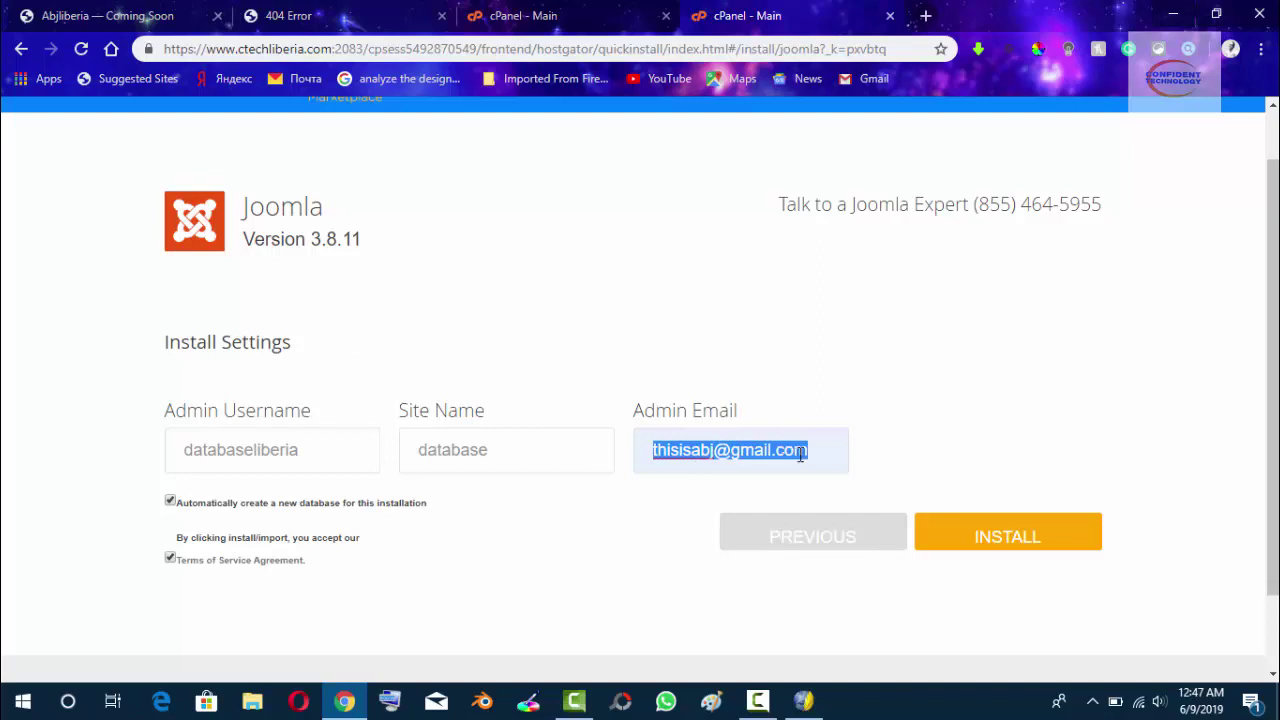
Run the Joomla installation and review the site address, username and password in the installation details.
click(1025, 536)
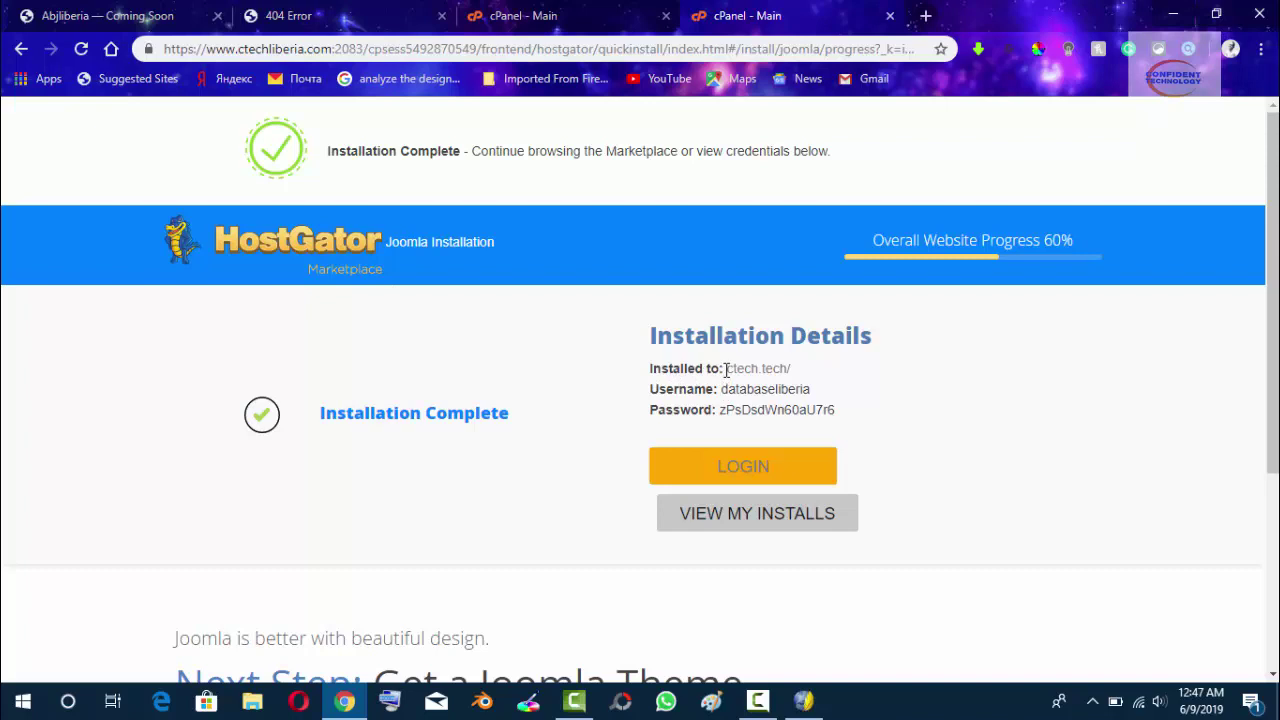
drag(724, 369, 820, 374)
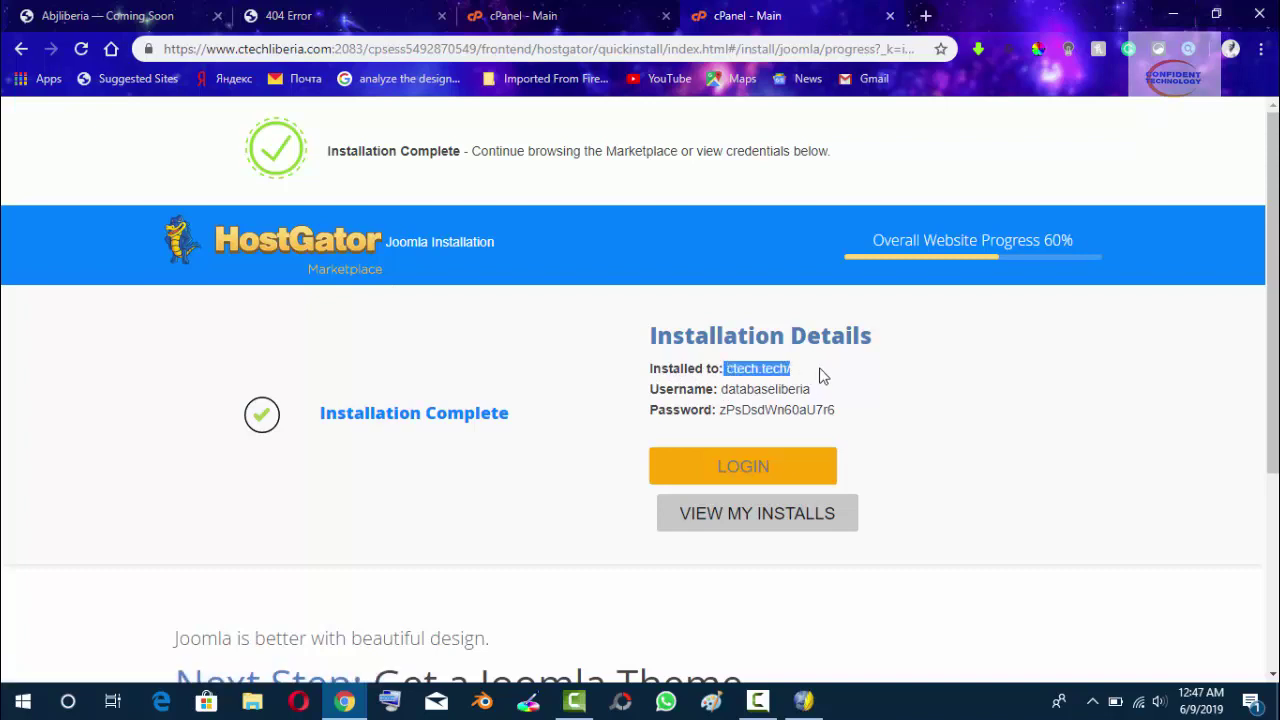
drag(721, 390, 825, 391)
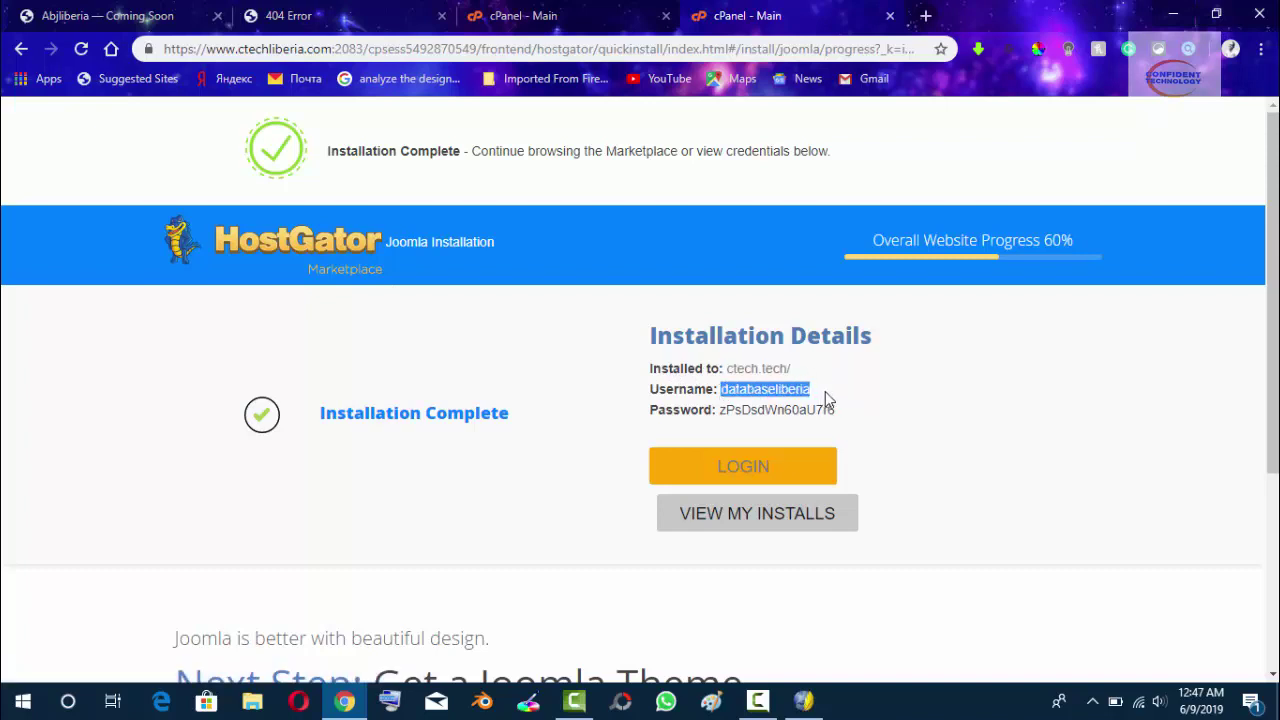
drag(721, 410, 835, 410)
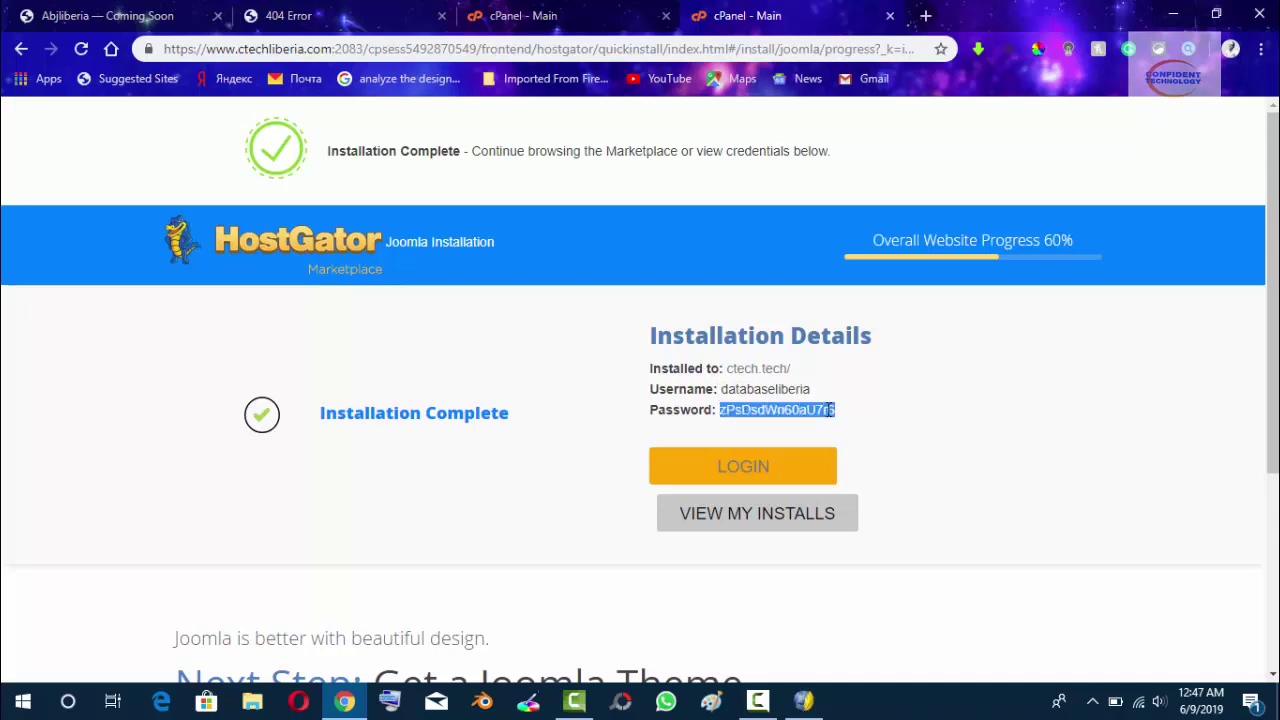
click(639, 345)
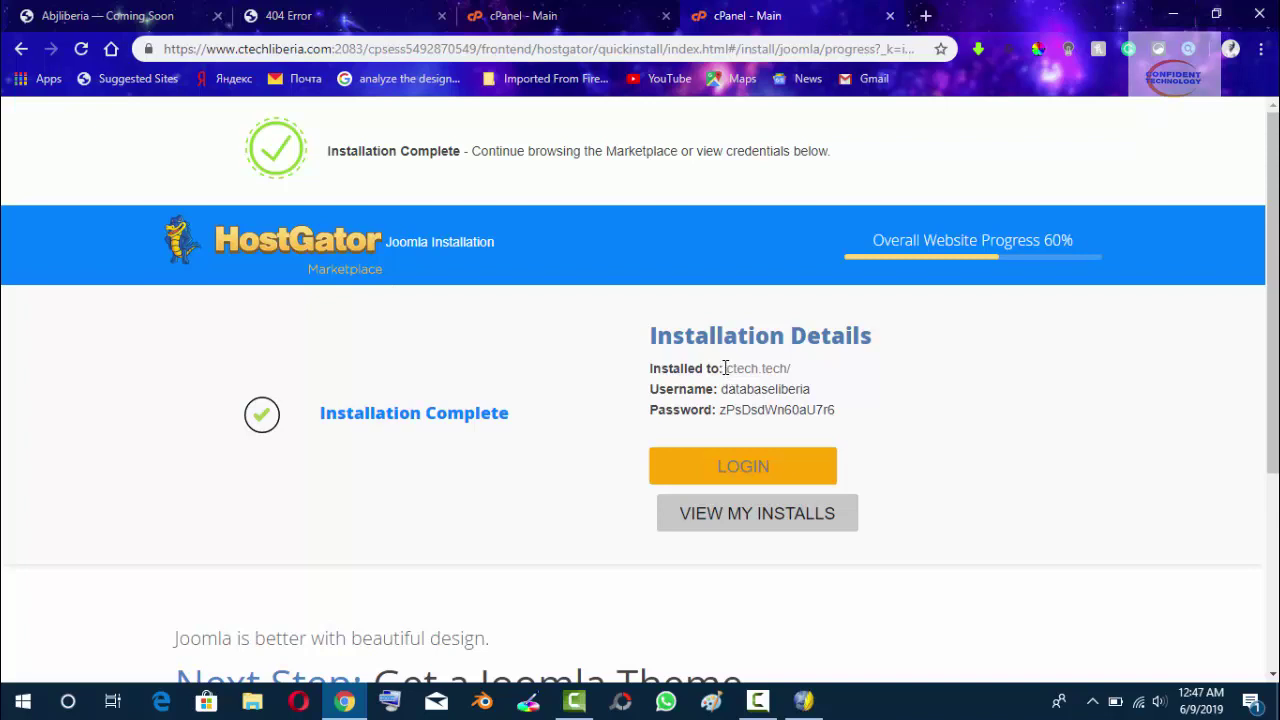
drag(724, 368, 846, 406)
click(853, 394)
Open Gmail in a new browser tab and view the login details in HostGator Marketplace's "Install Complete" e-mail.
click(926, 15)
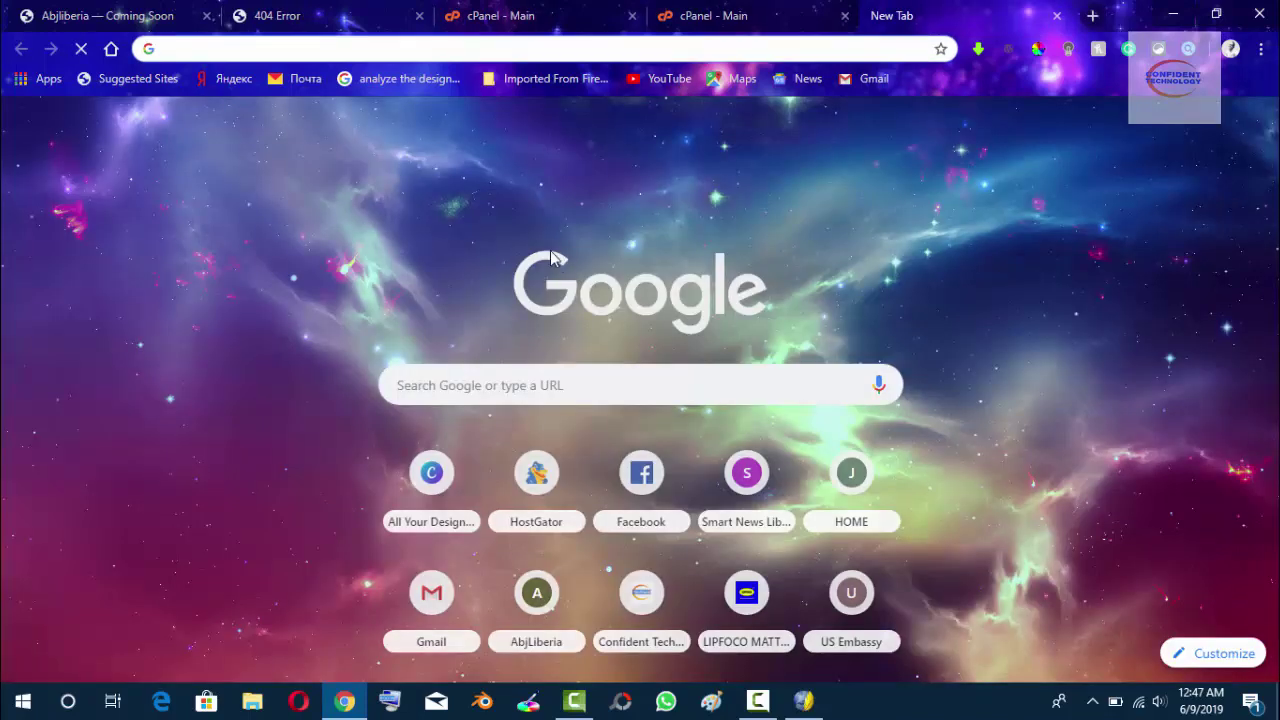
click(1203, 129)
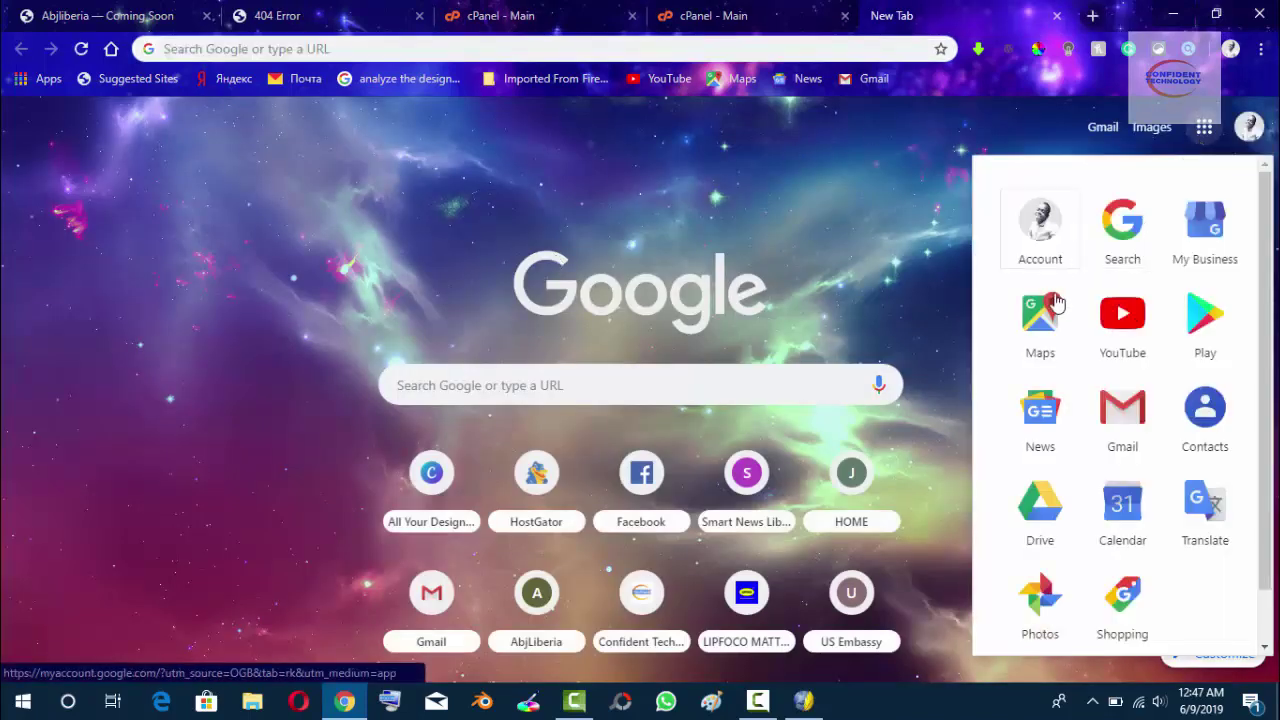
click(1120, 416)
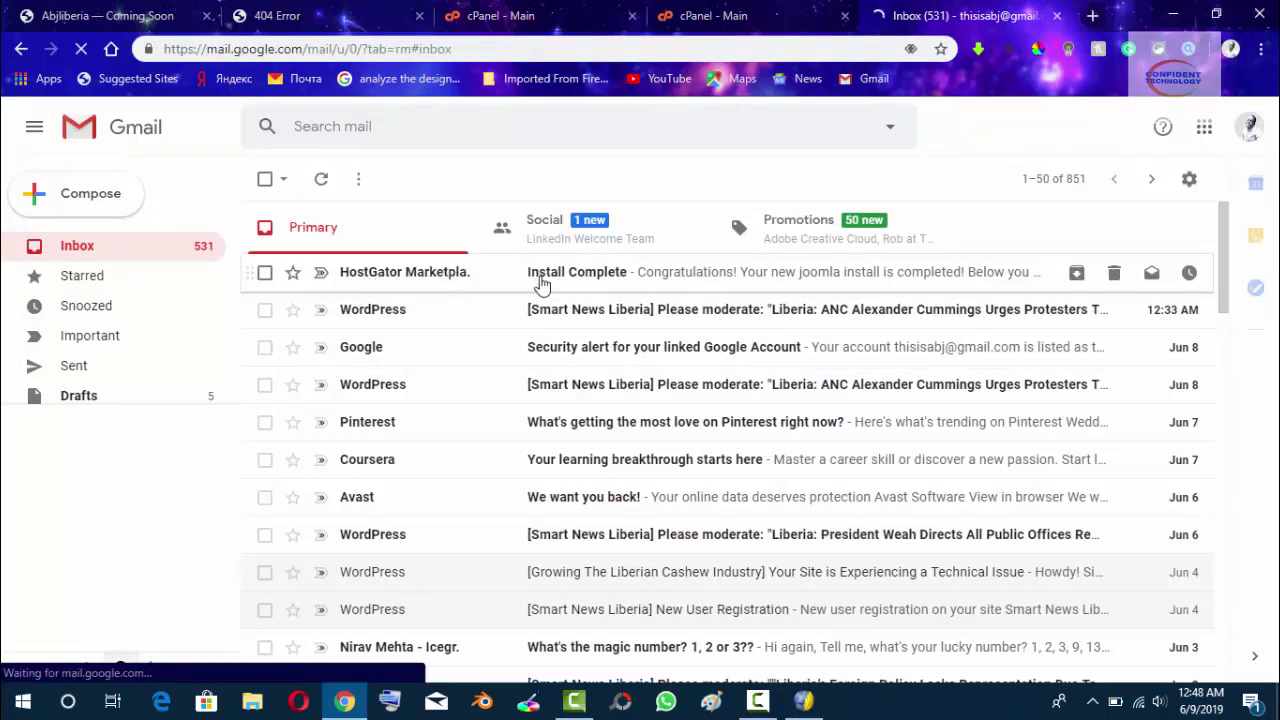
click(690, 287)
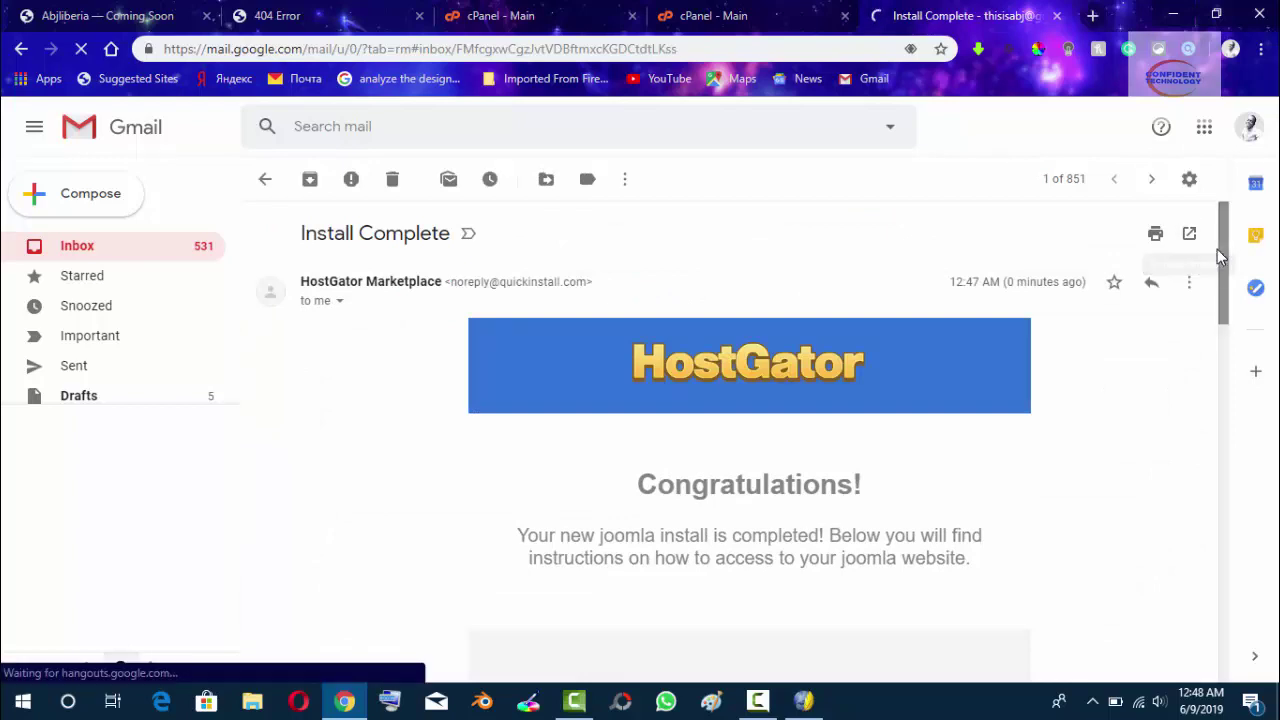
scroll(1222, 290, down, 3)
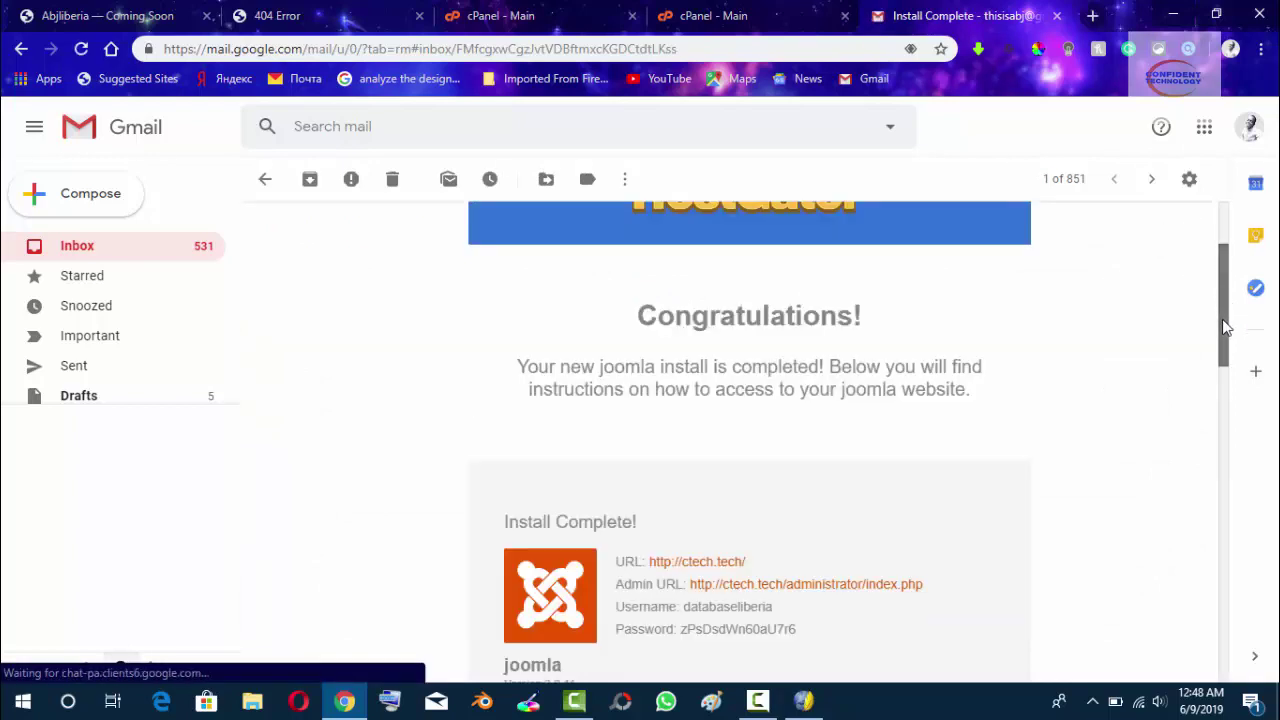
scroll(1223, 330, down, 3)
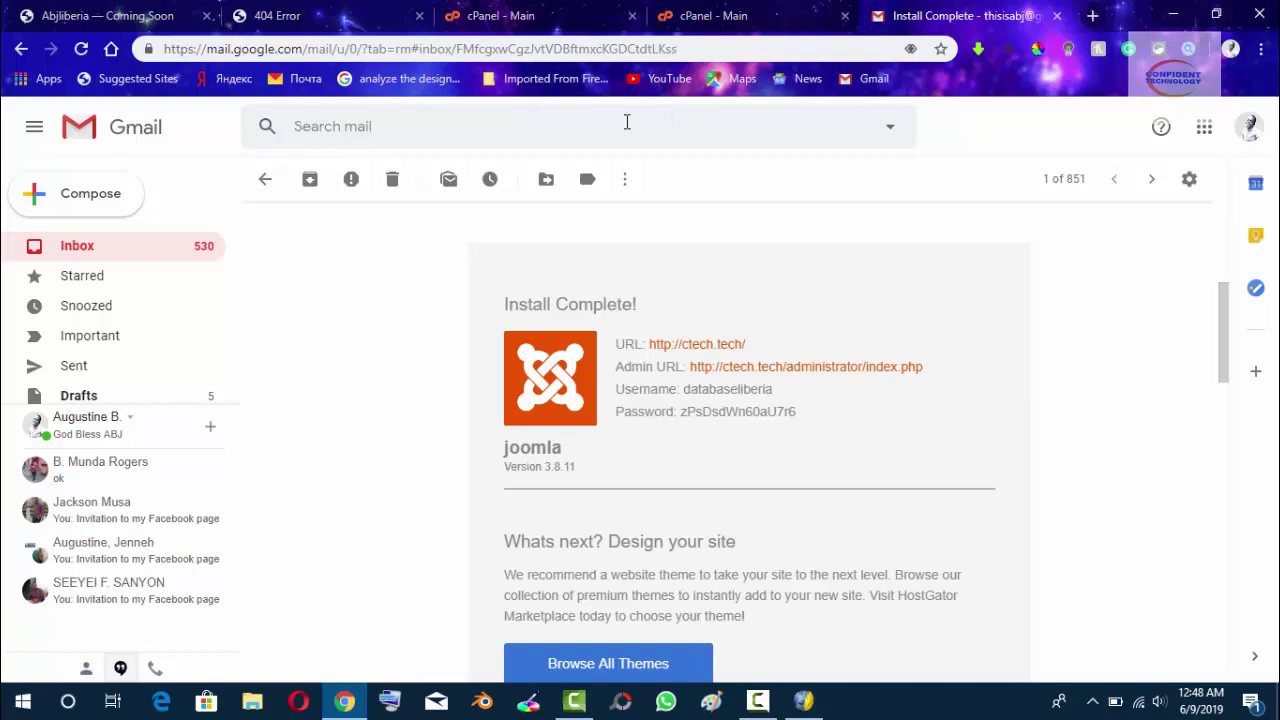
key(ctrl+t)
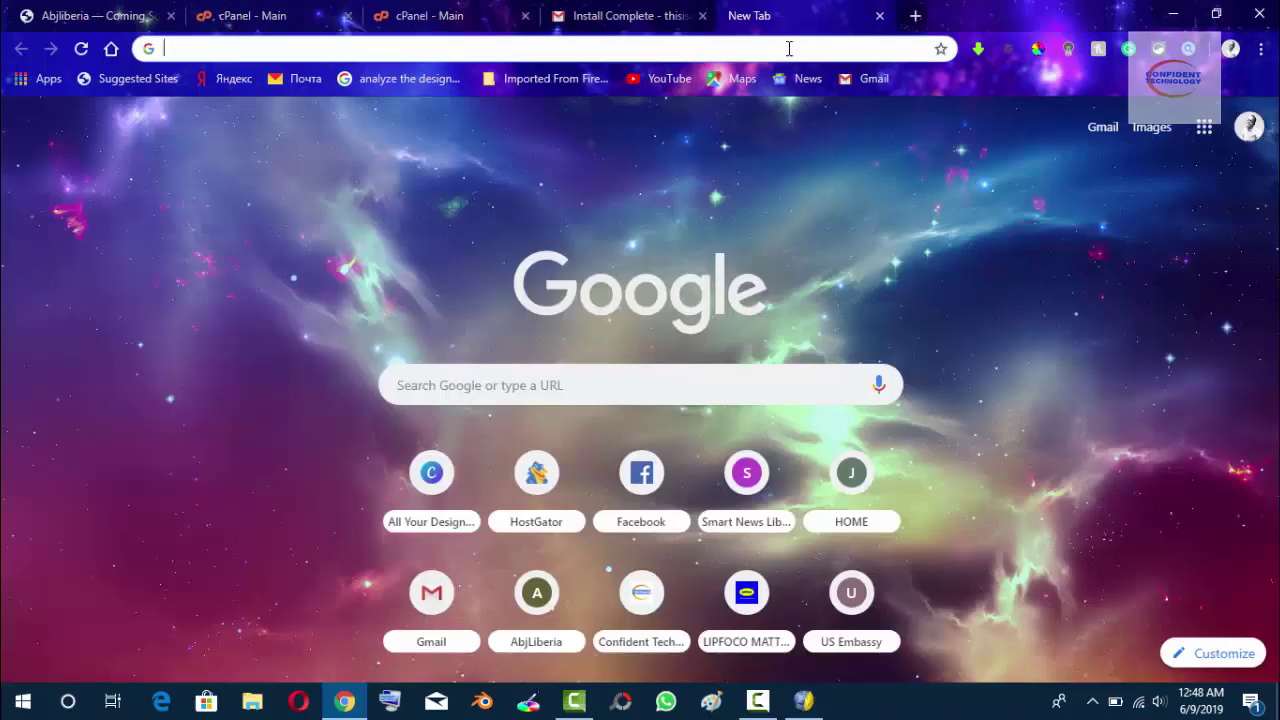
text(www.c)
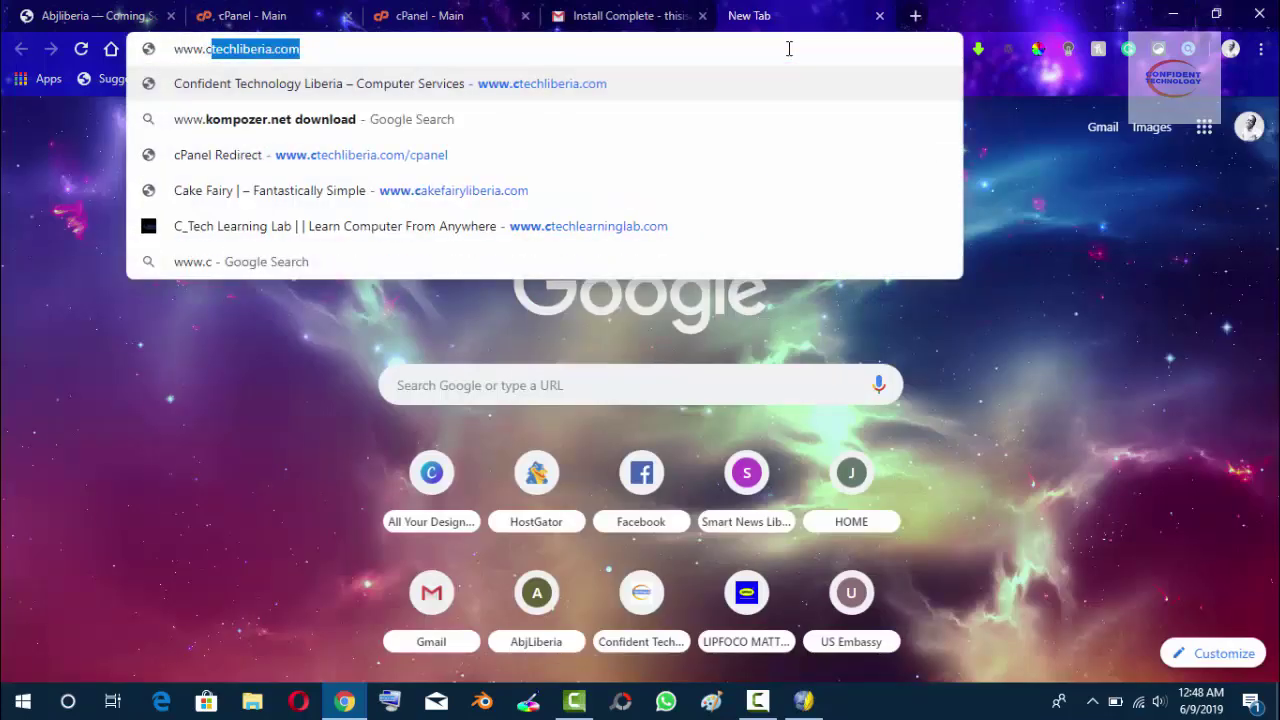
text(tehc)
key(BackSpace)
key(BackSpace)
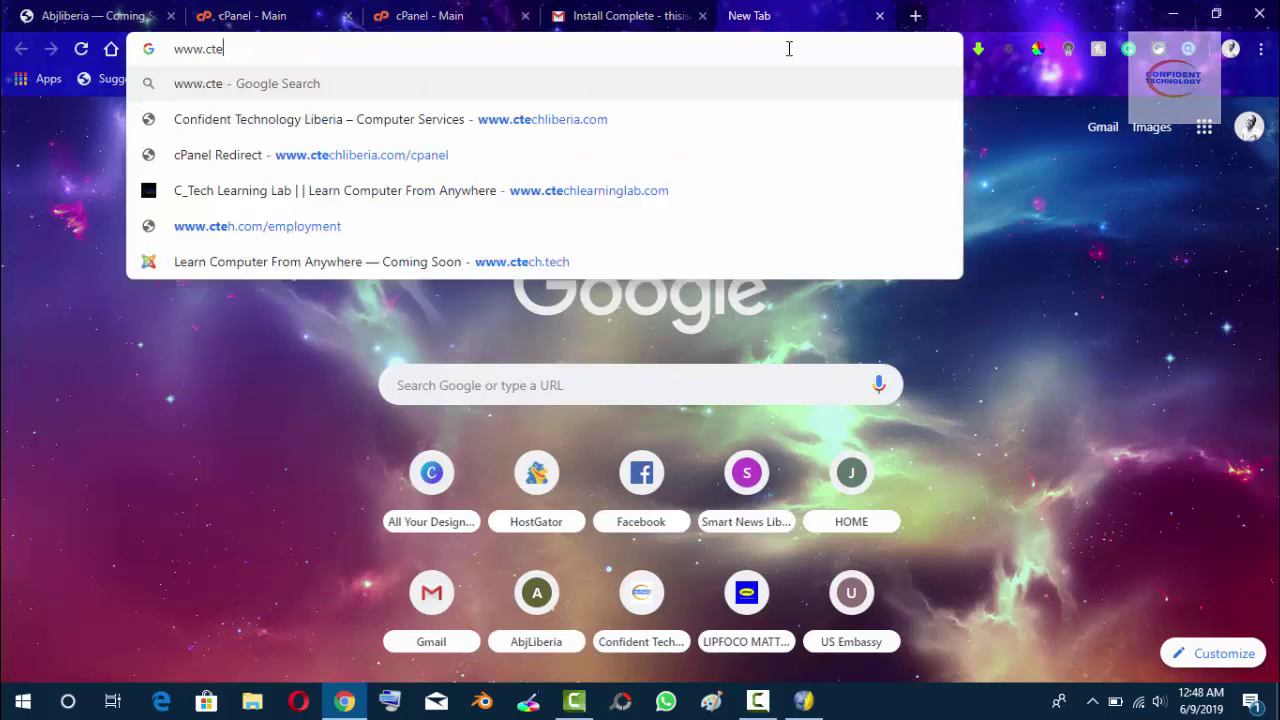
text(ch)
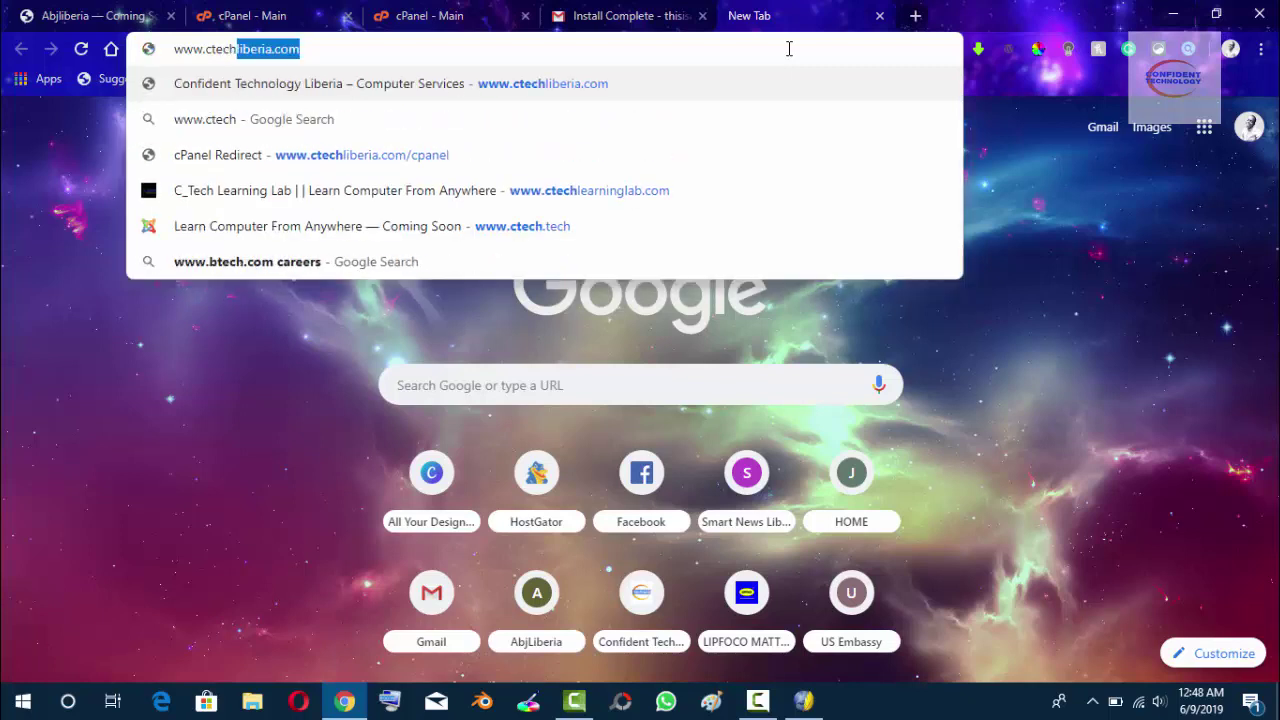
text(.tech)
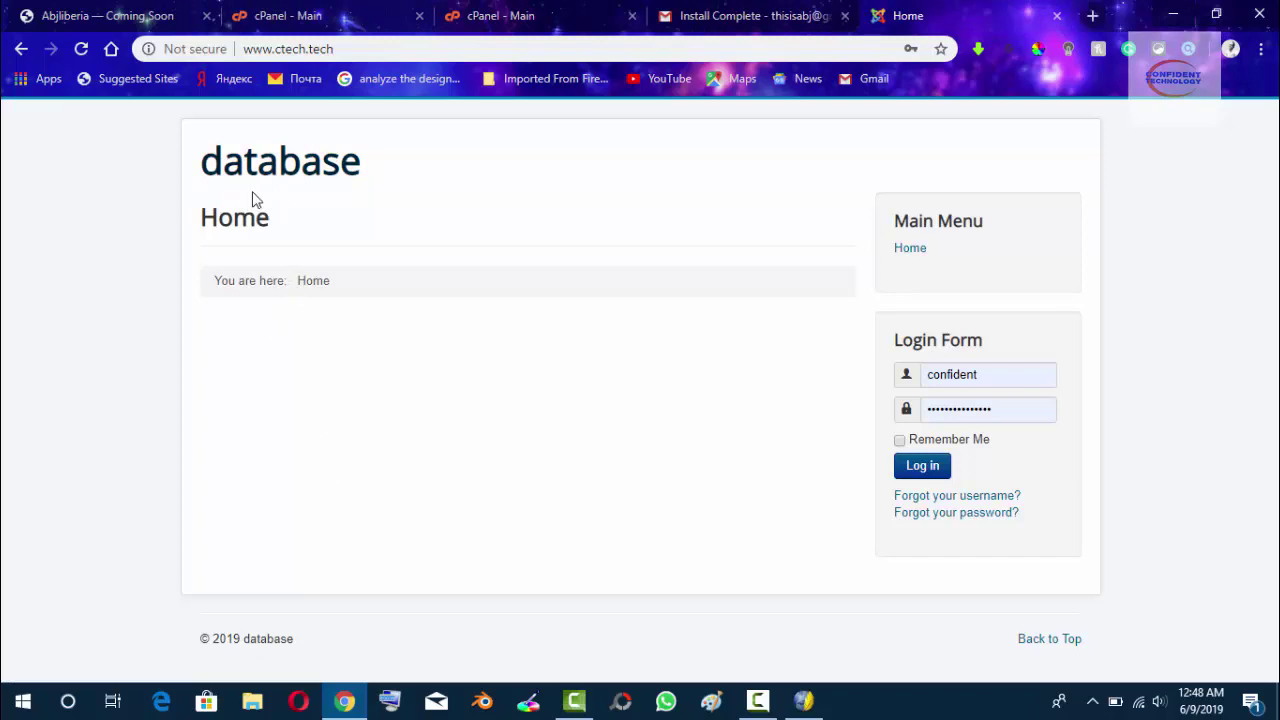
click(992, 374)
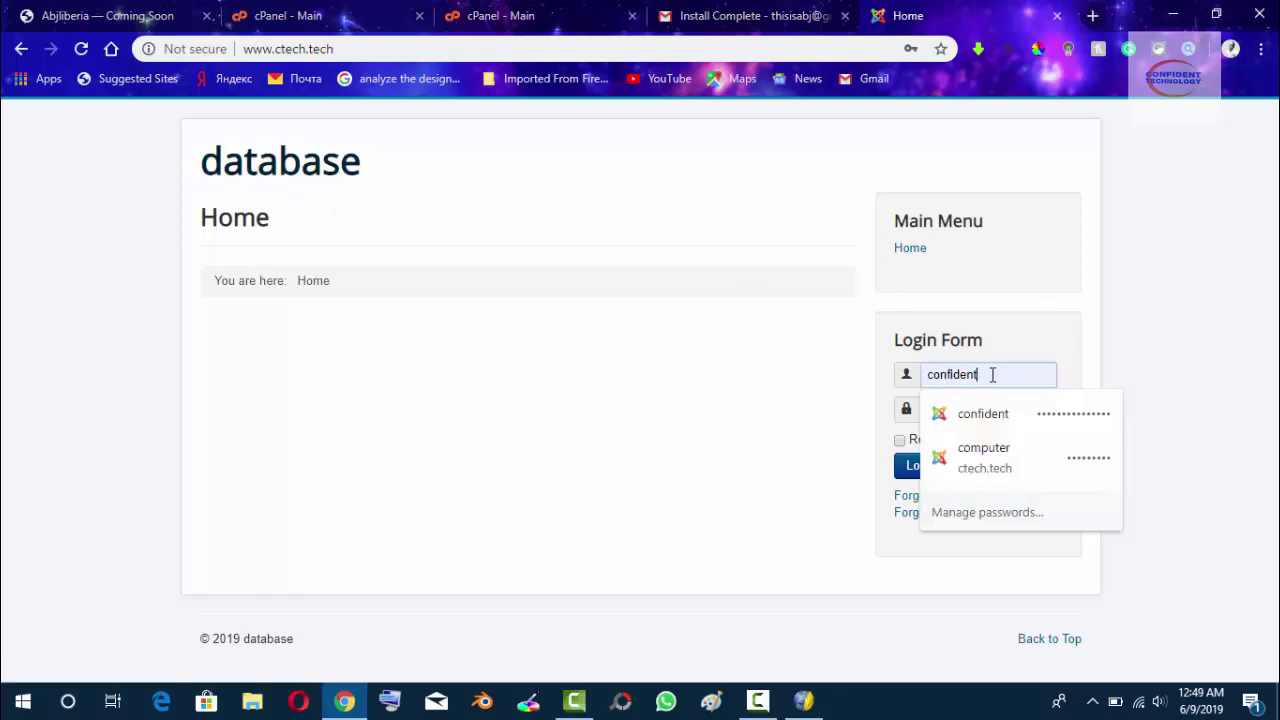
drag(992, 374, 903, 374)
click(943, 413)
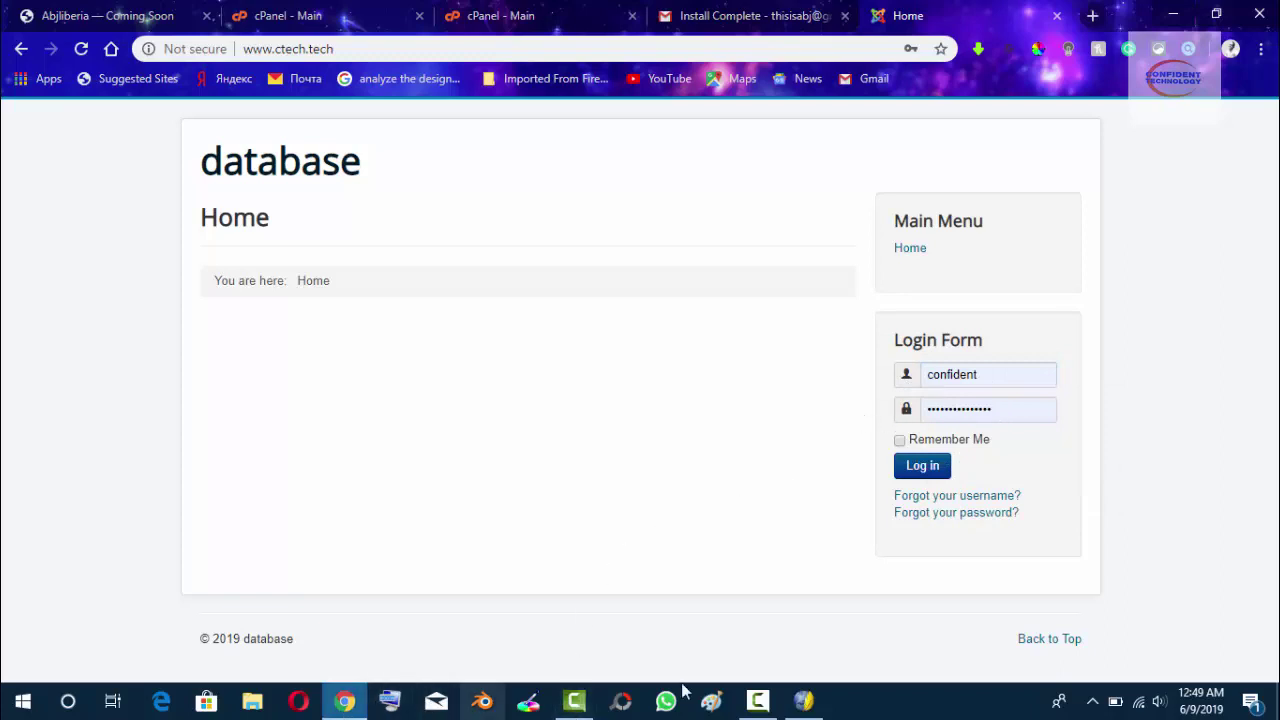
Return to the "Install Complete" e-mail, check the admin username and copy the generated Joomla password.
click(754, 18)
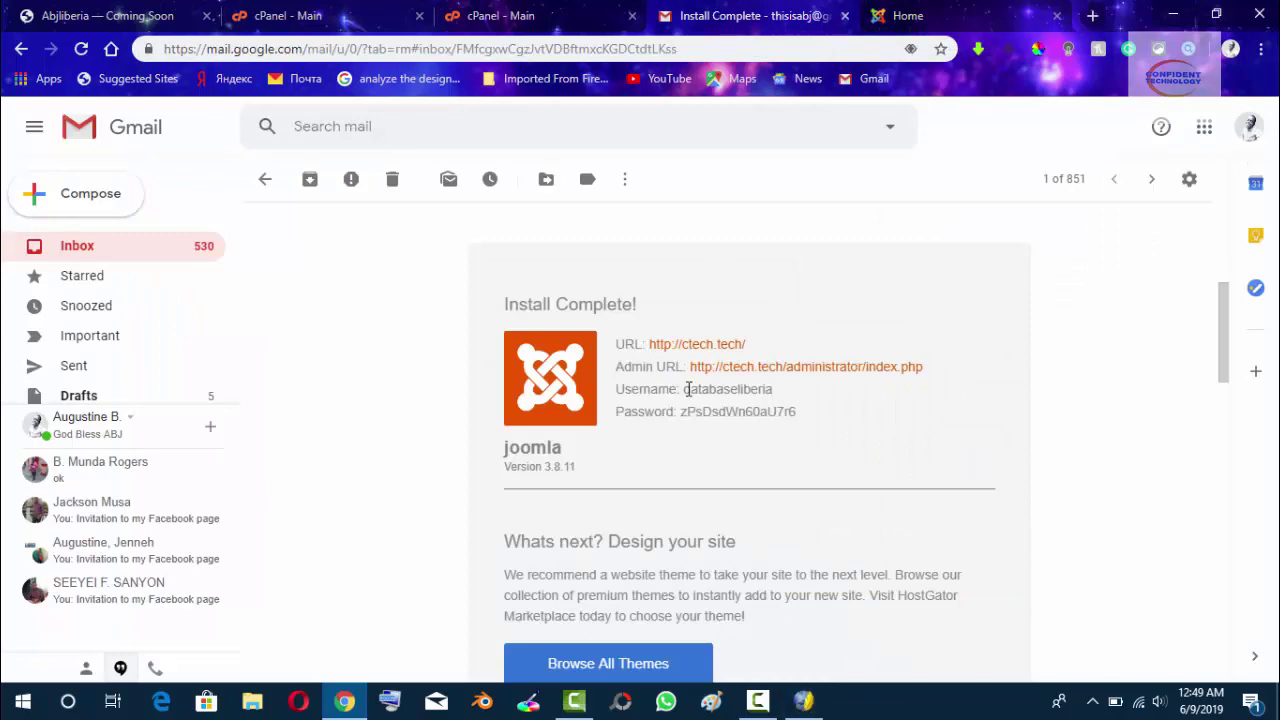
drag(682, 389, 776, 392)
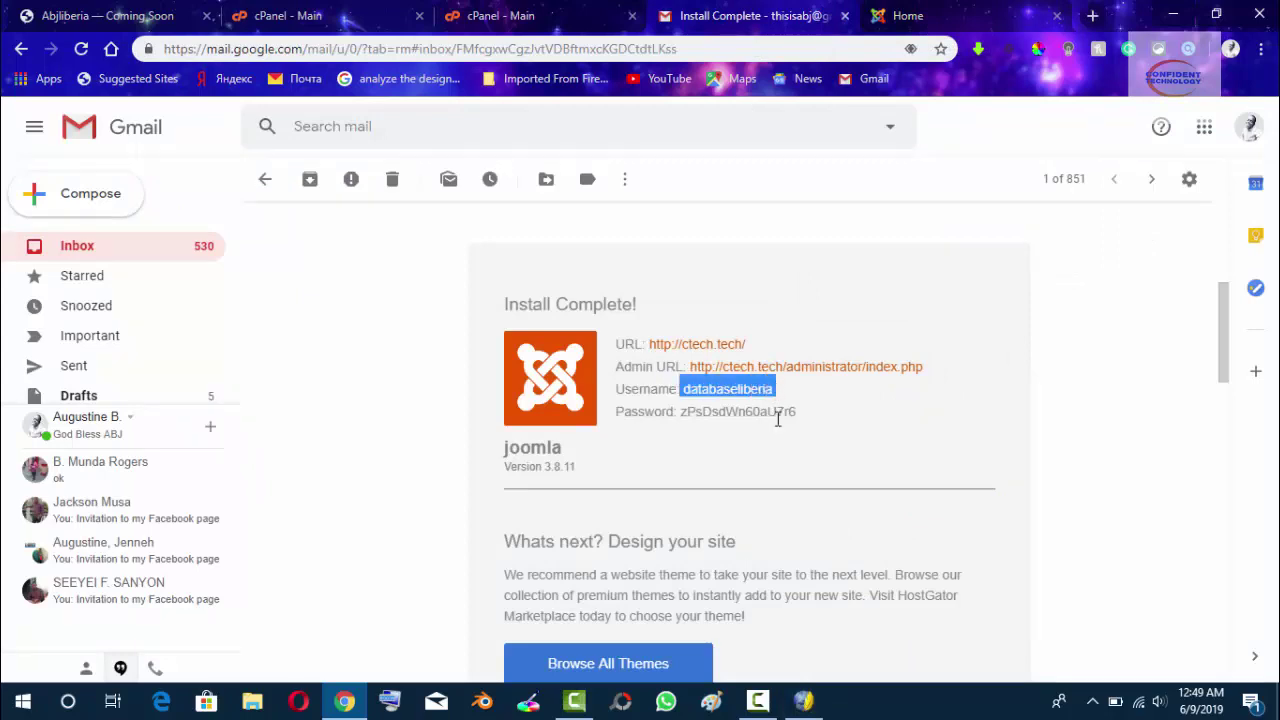
click(778, 420)
drag(679, 412, 806, 420)
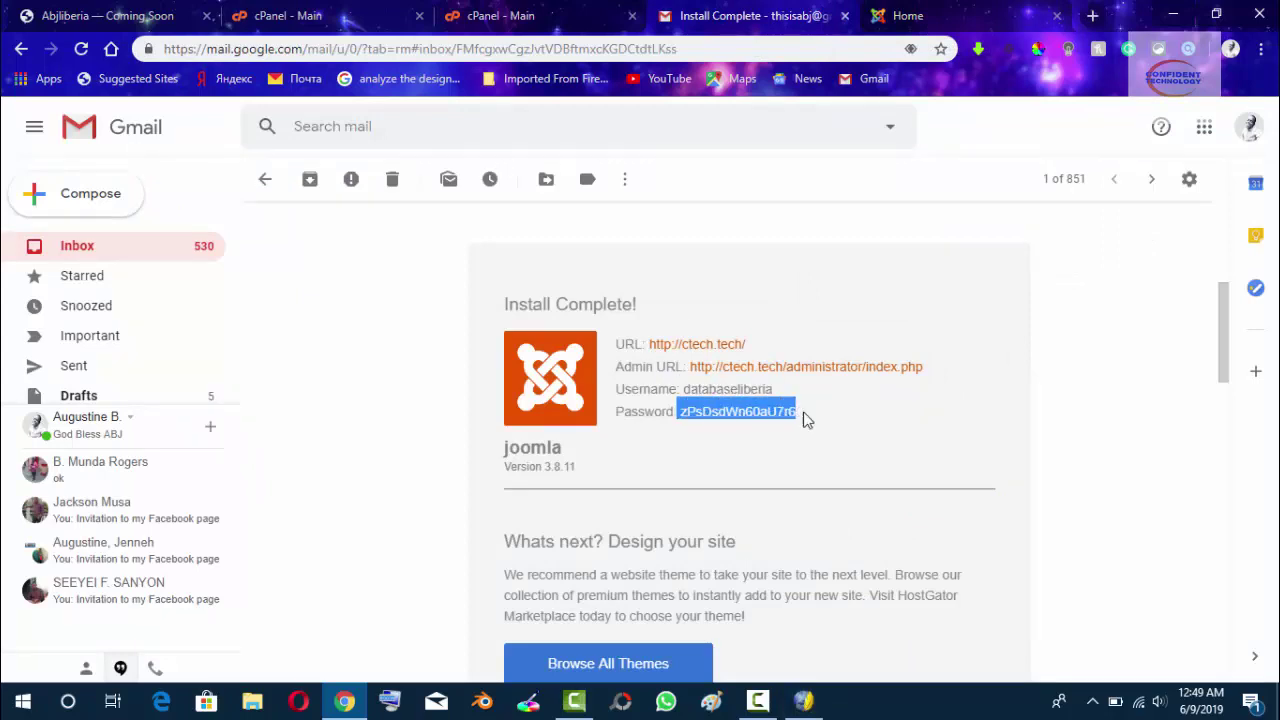
click(804, 438)
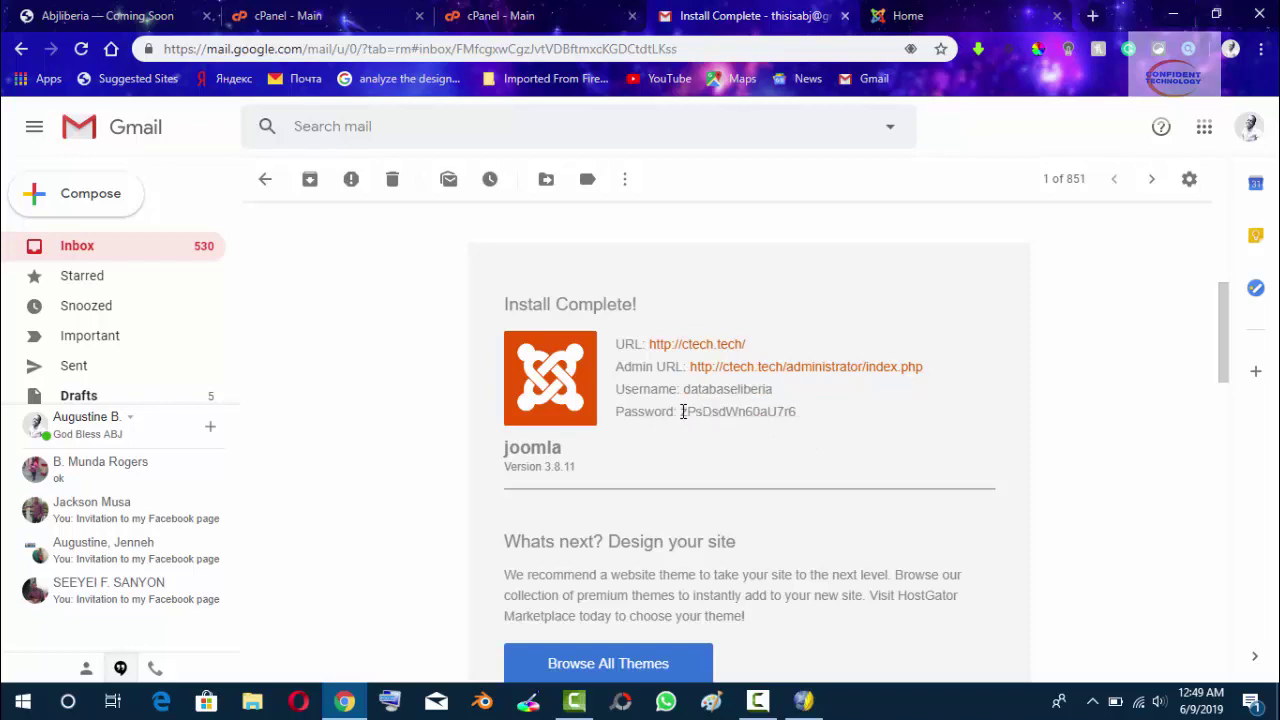
drag(682, 412, 800, 412)
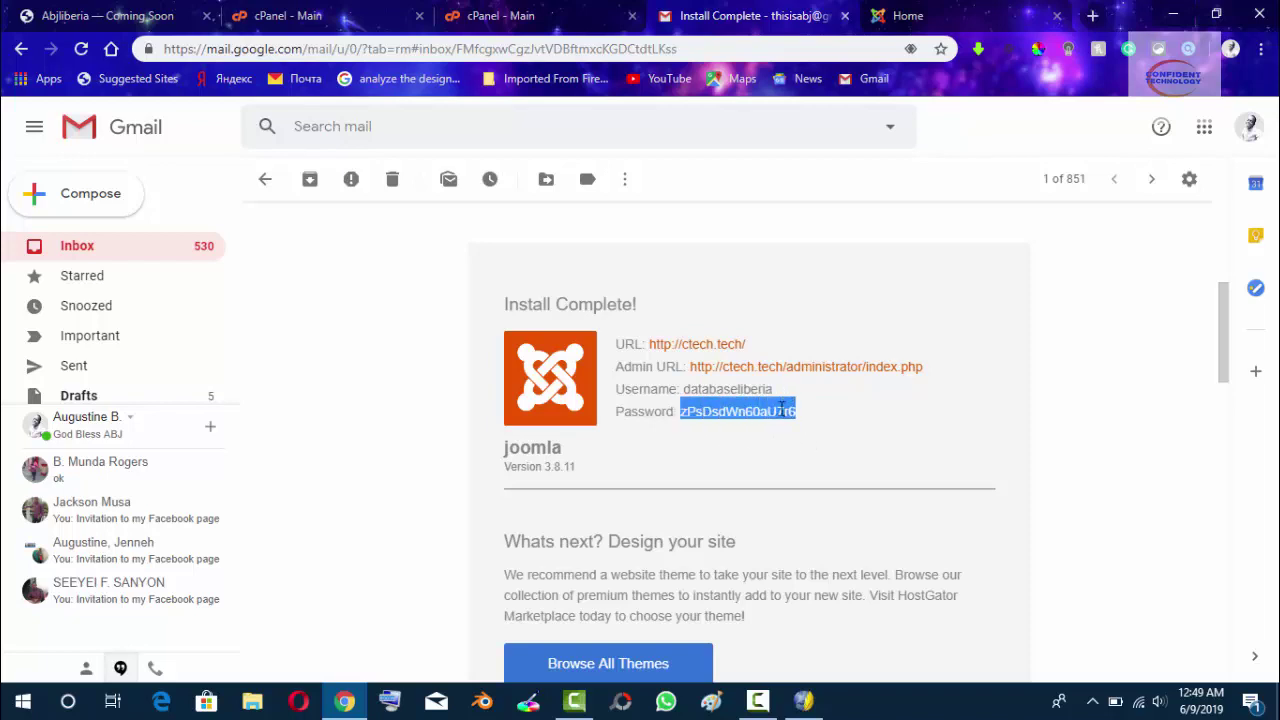
right_click(782, 410)
click(840, 434)
Log in to the ctech.tech site as "databaseliberia" with the copied account password, and save the login in the browser.
click(894, 14)
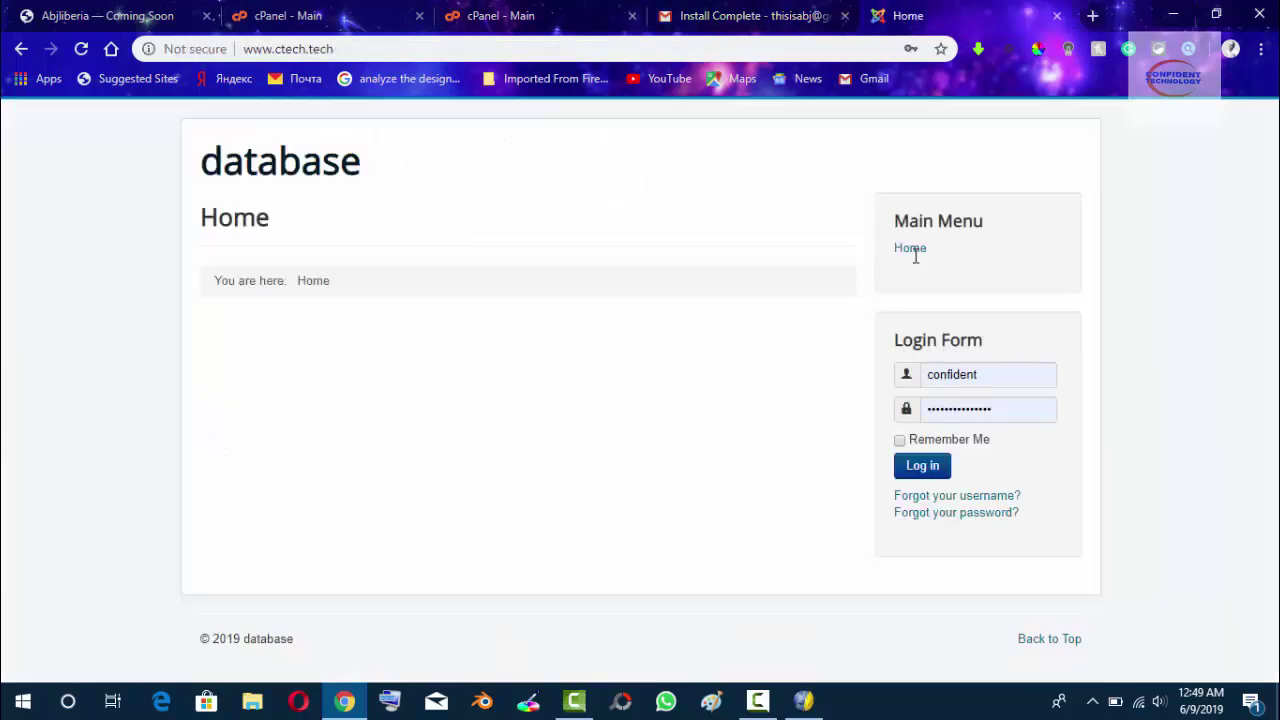
double_click(991, 372)
text(dat)
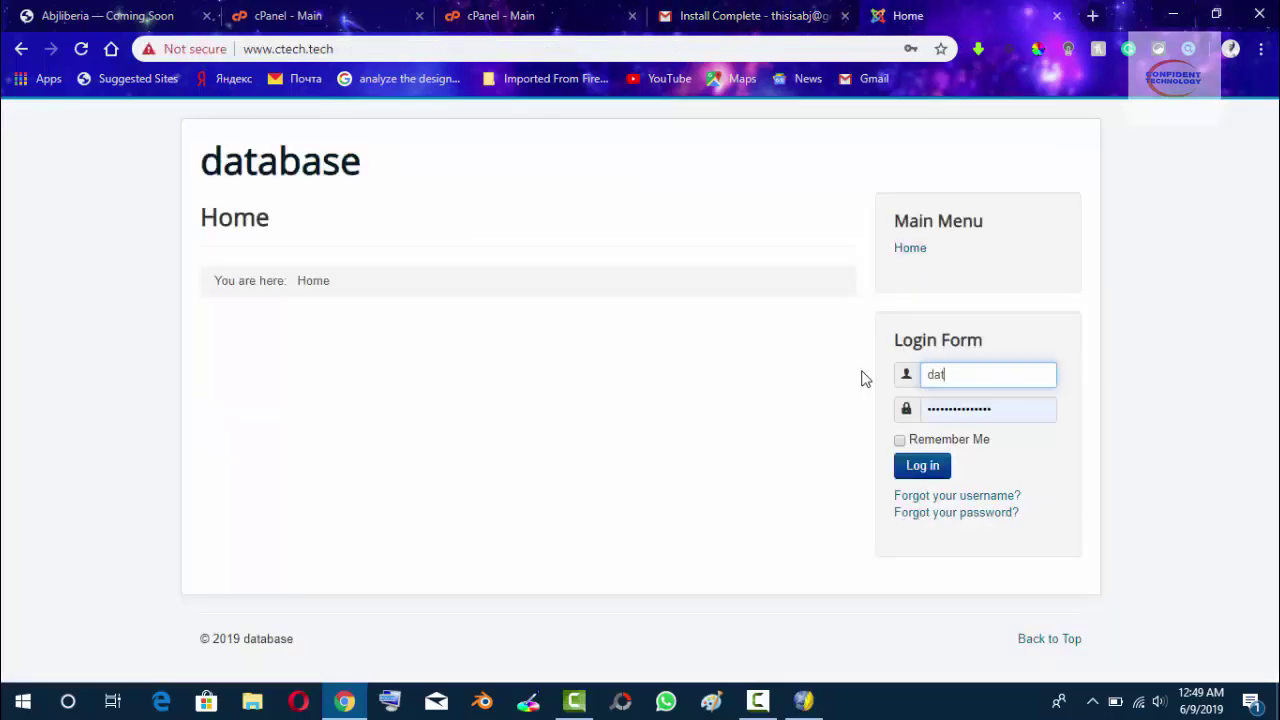
text(abaseliberia)
drag(1005, 410, 903, 418)
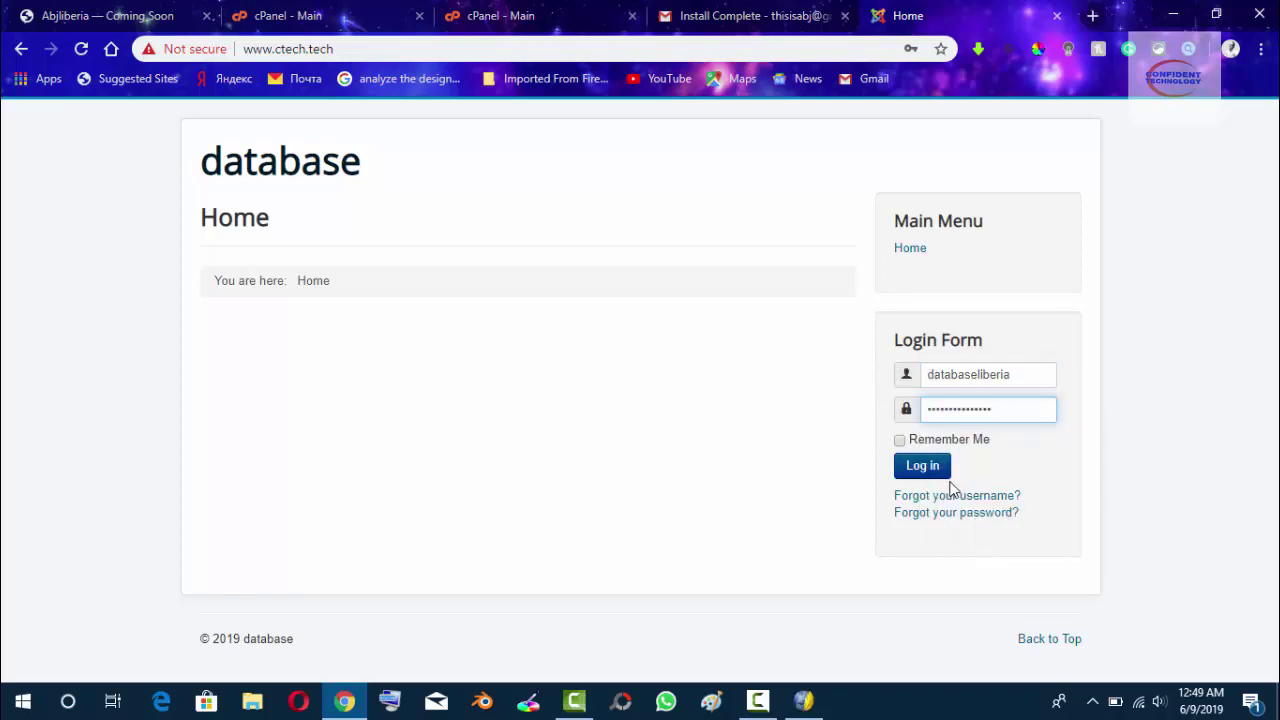
click(926, 471)
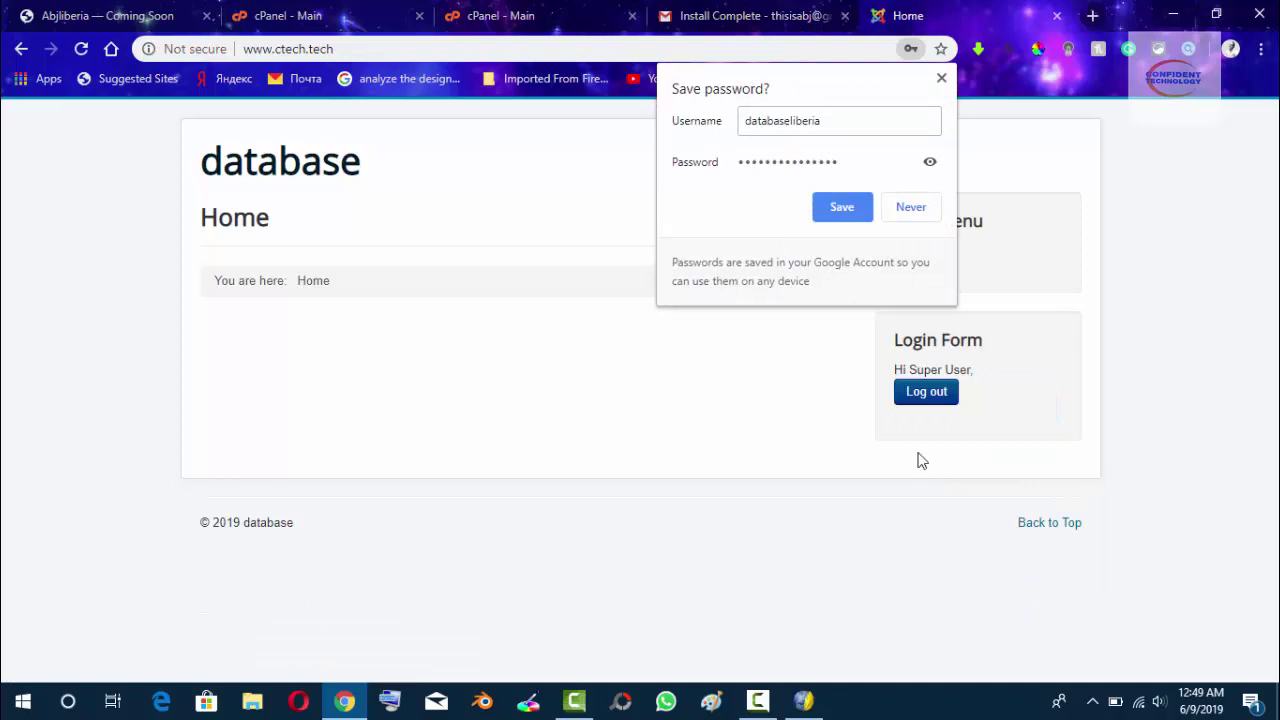
click(842, 207)
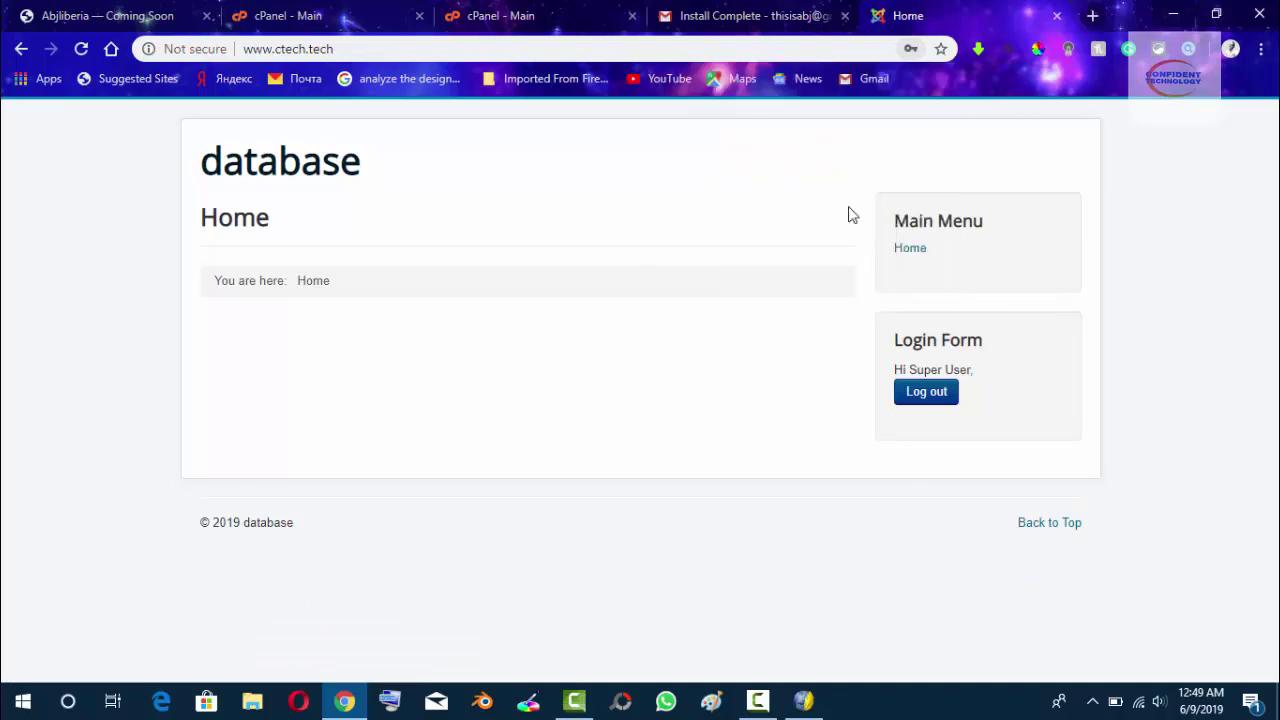